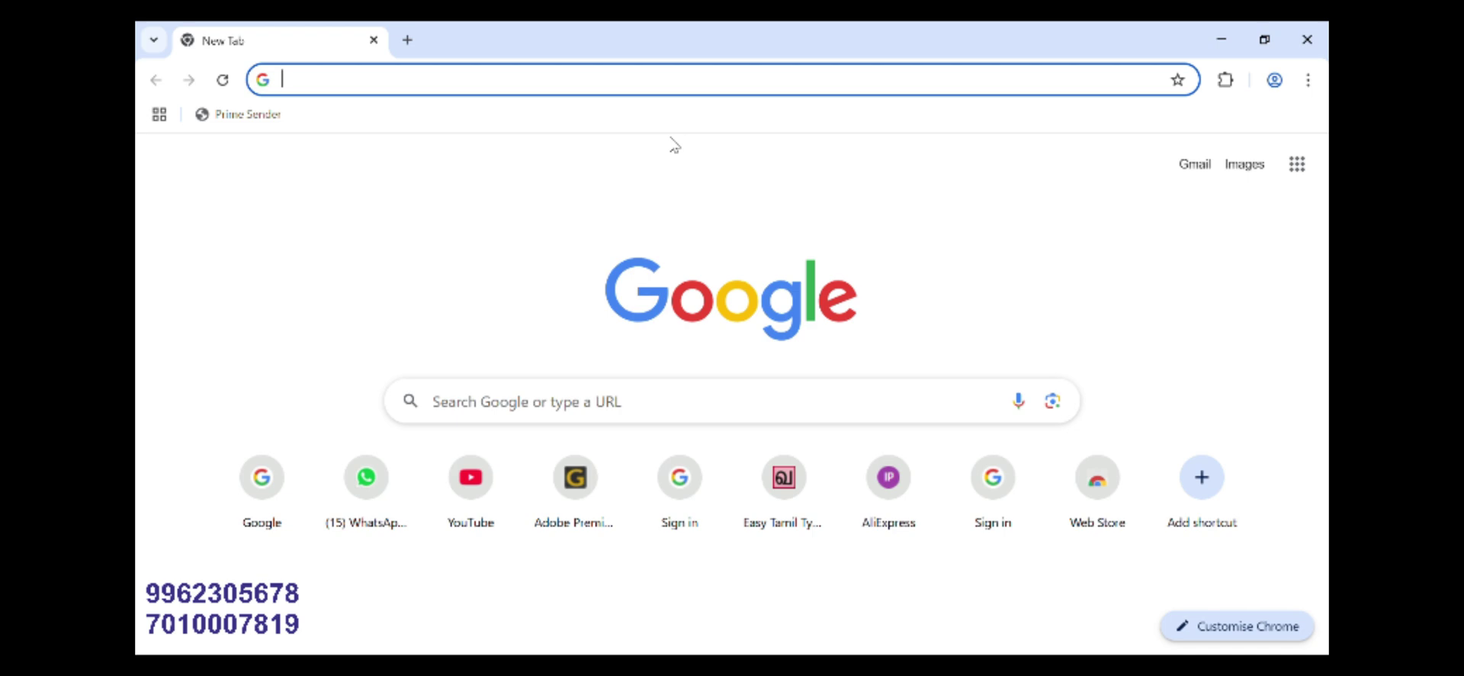
- Load Google in Chrome and search for 'swipe billing'
text(google.com)
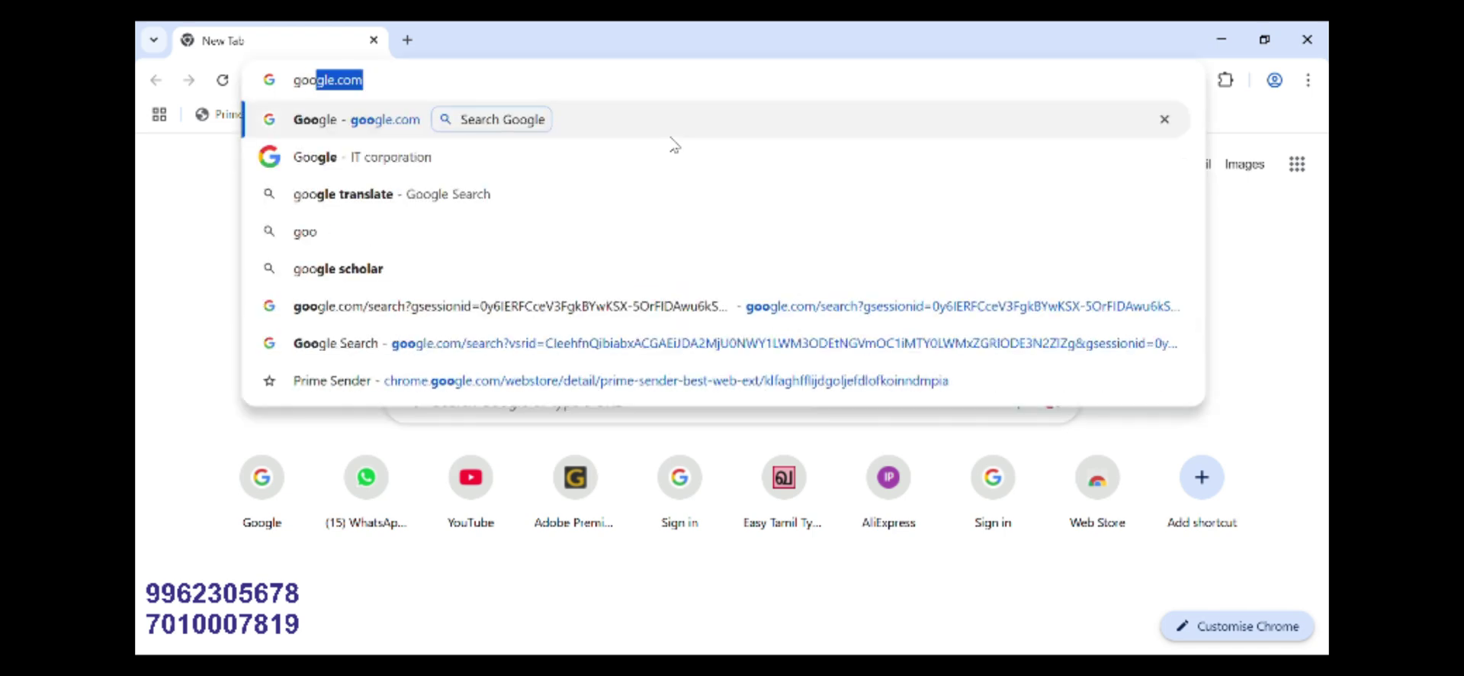
key(Return)
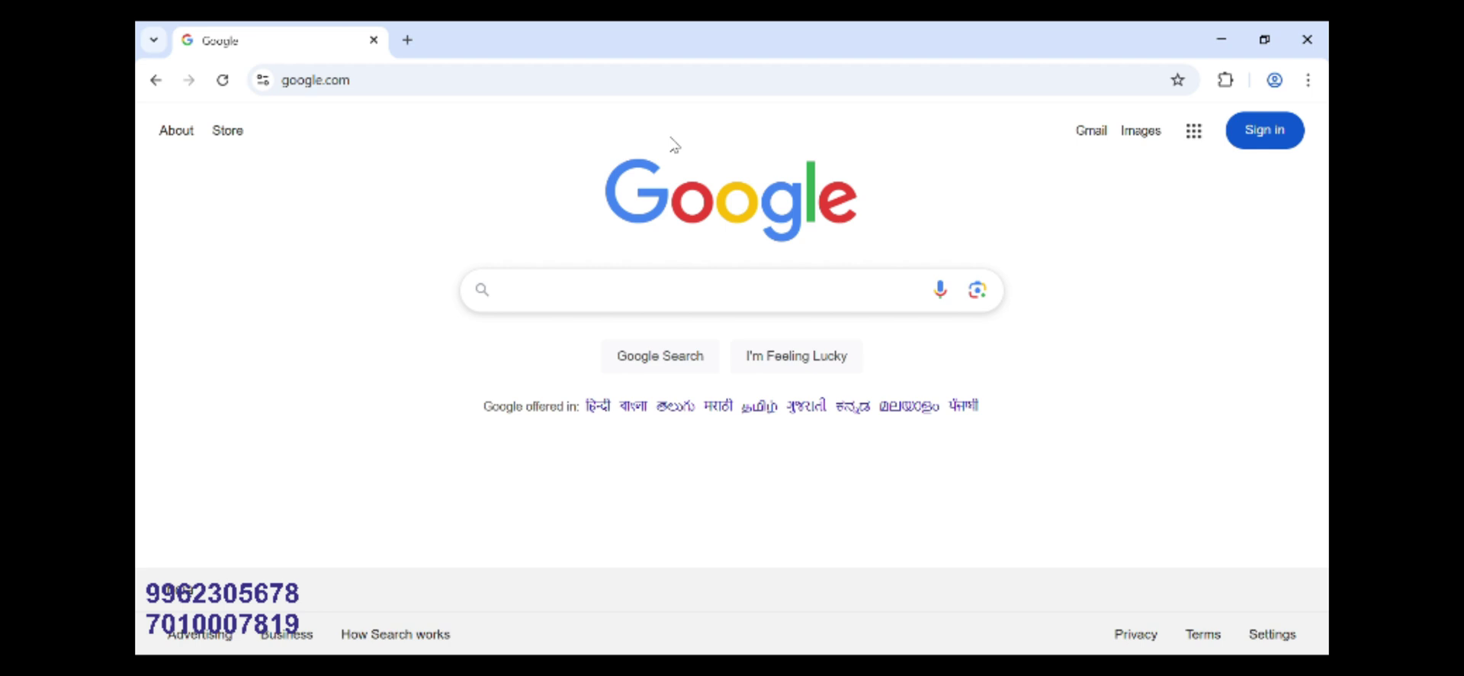
text(sw)
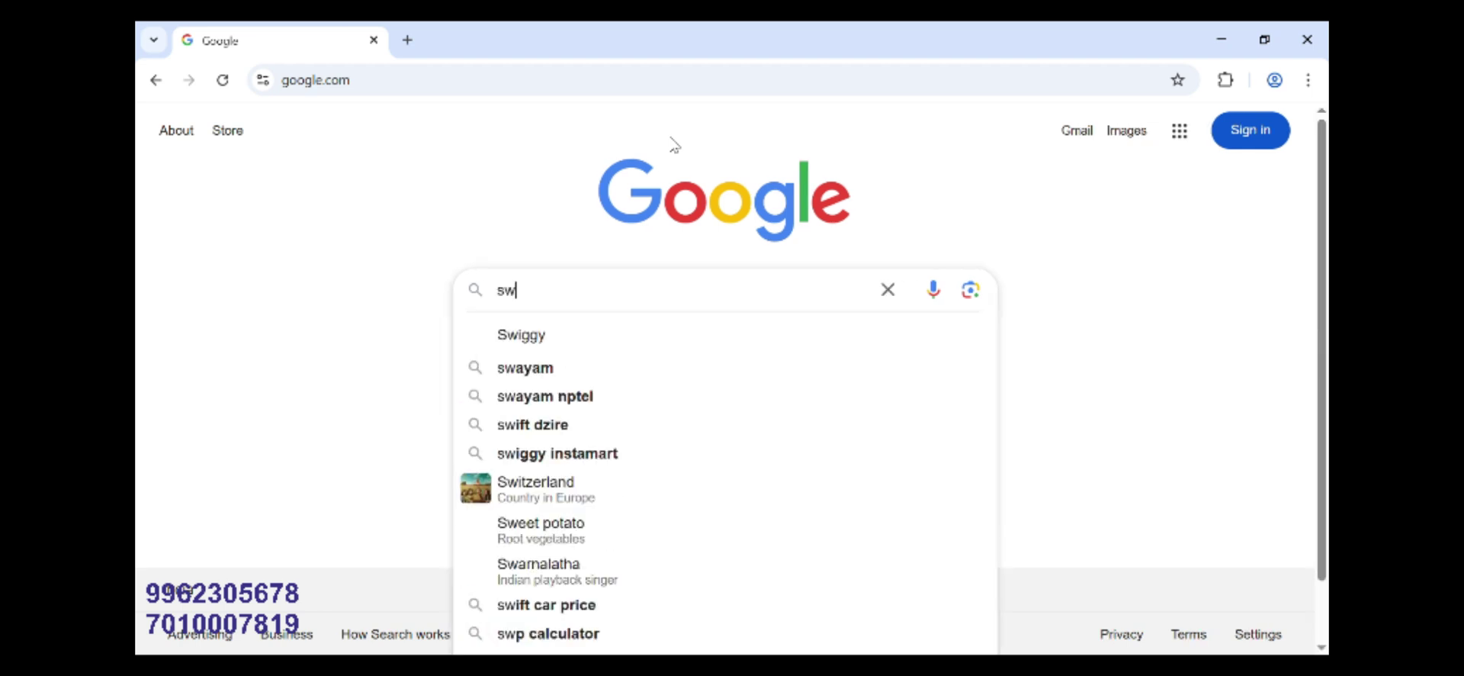
text(ipe )
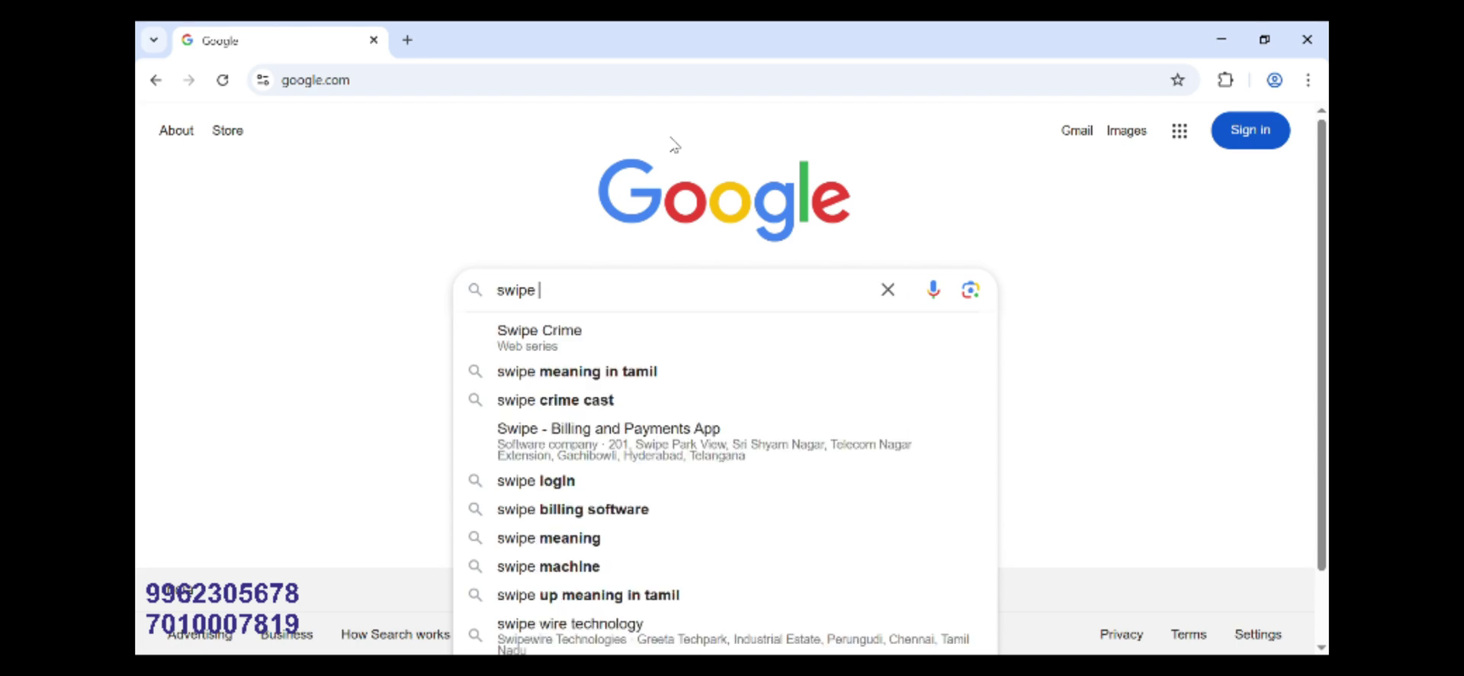
text(billing)
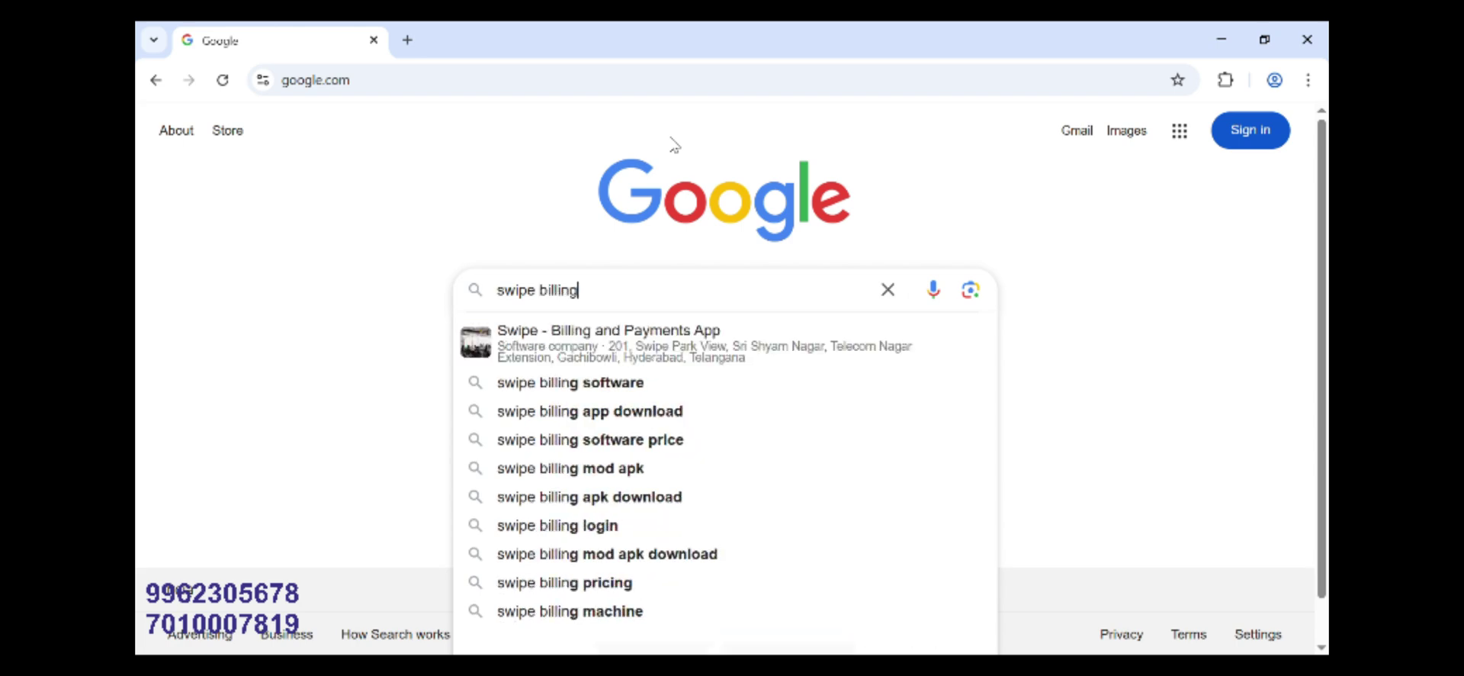
key(Return)
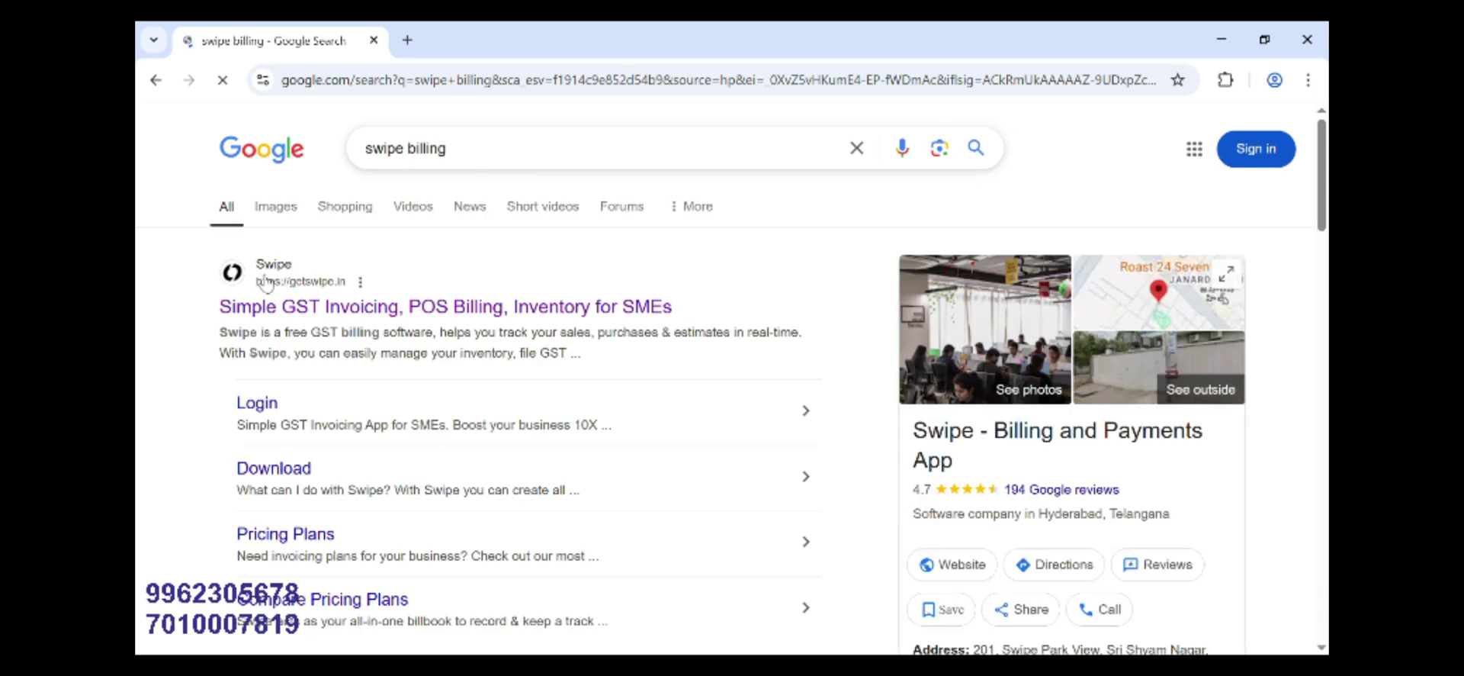
- Open the Swipe web app from the first result and log out of the current account
click(392, 308)
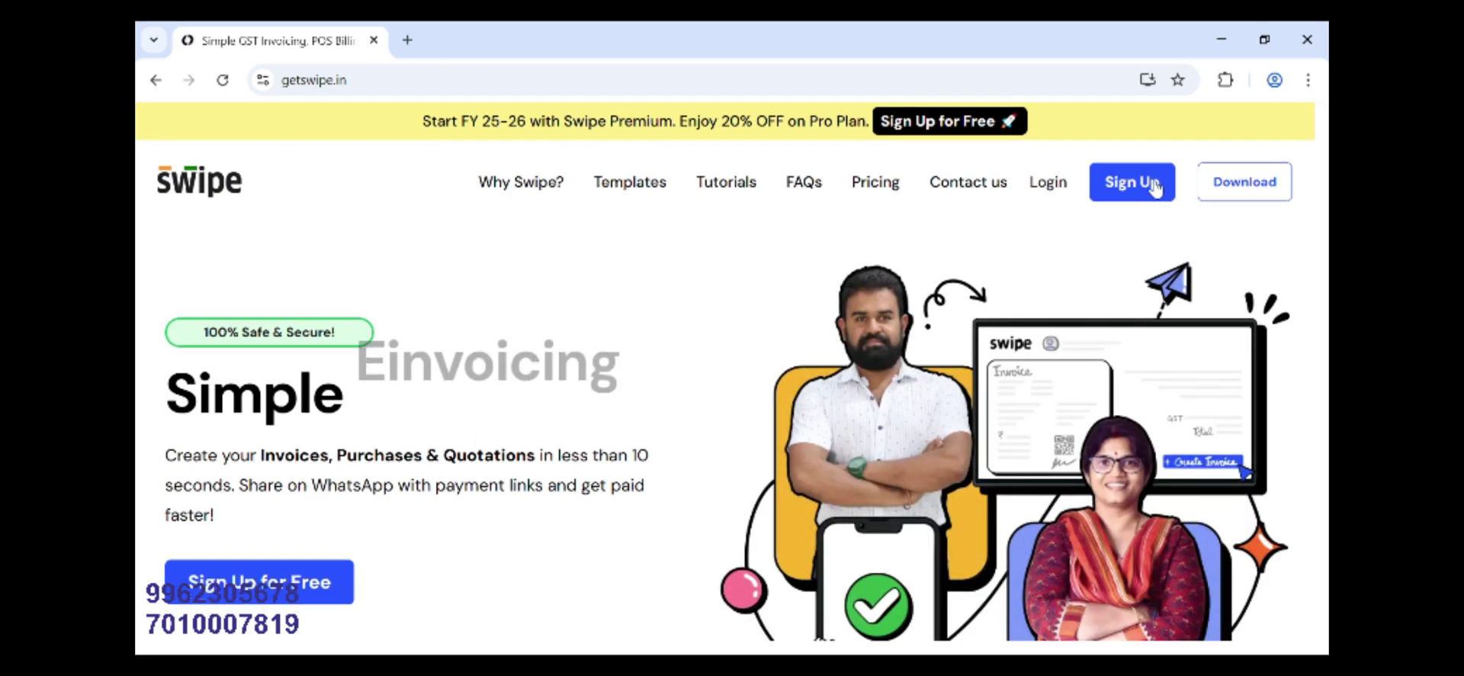
click(1147, 187)
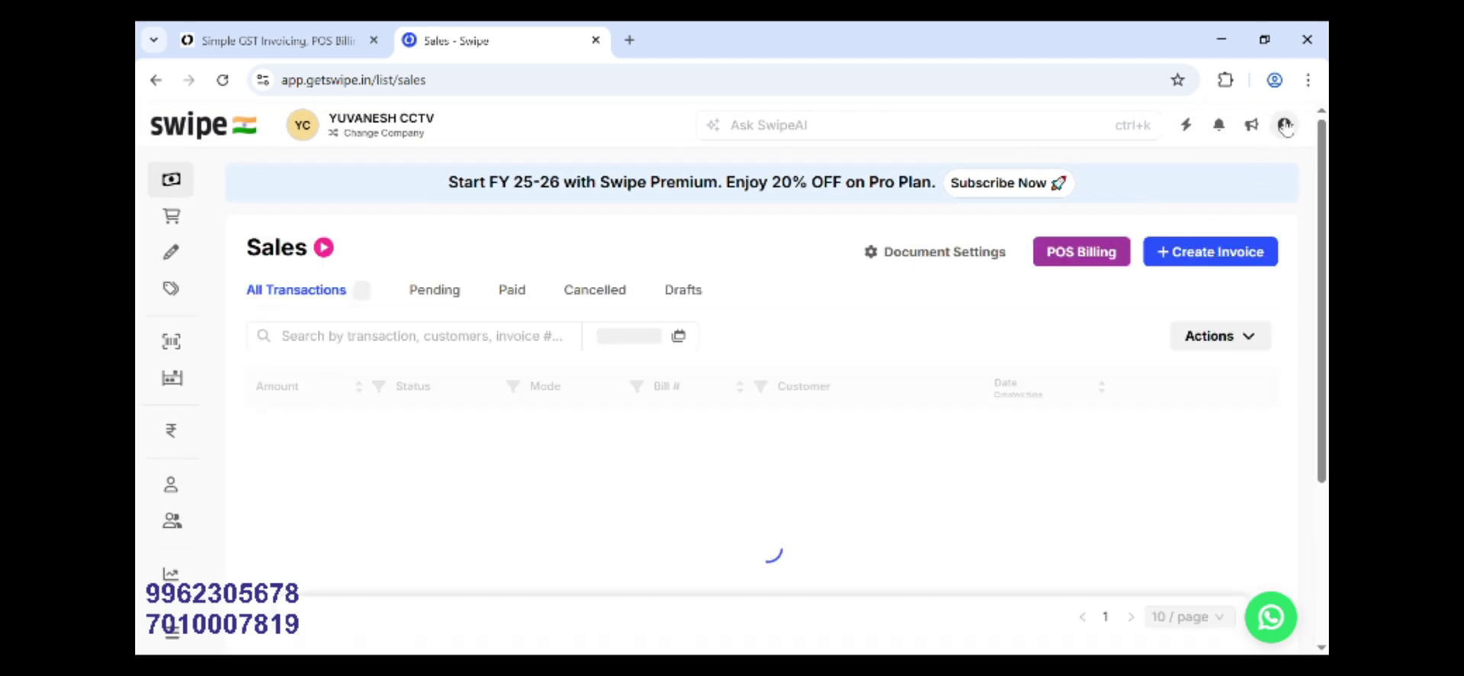
click(1285, 126)
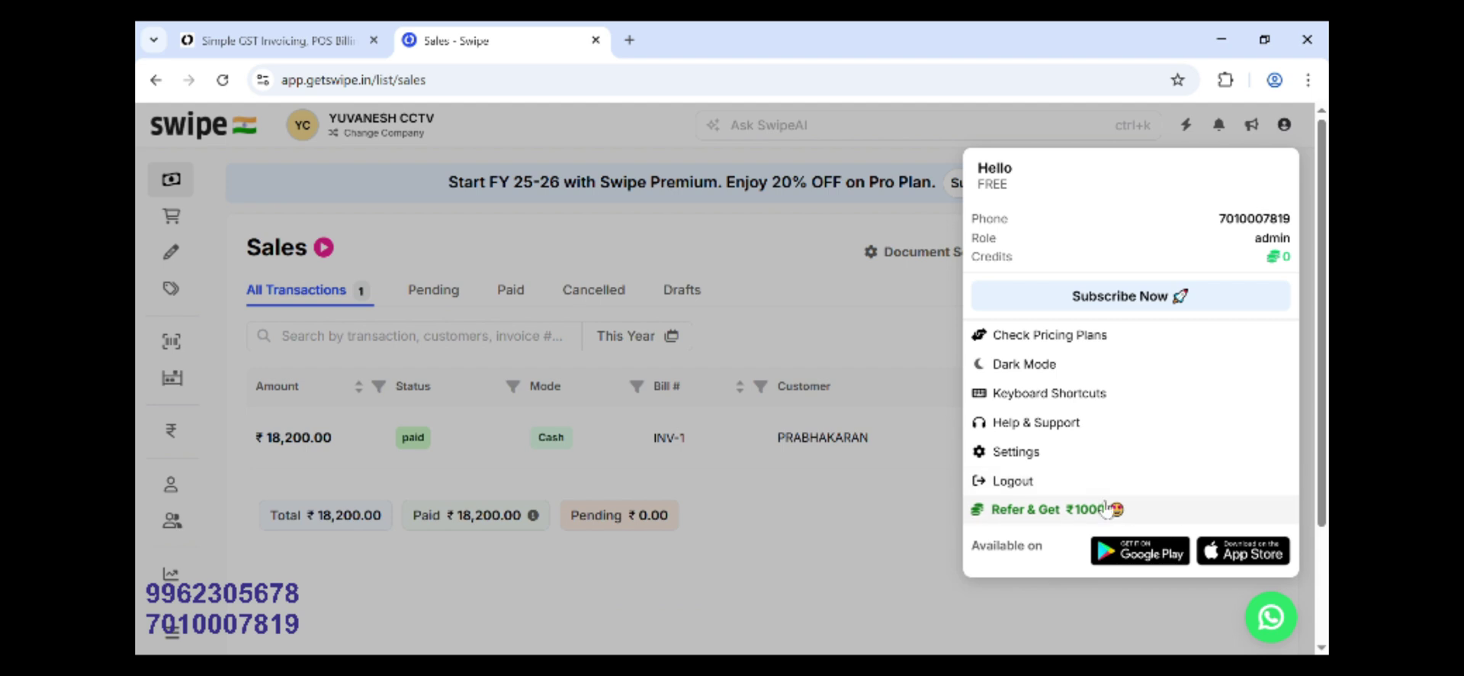
click(1048, 480)
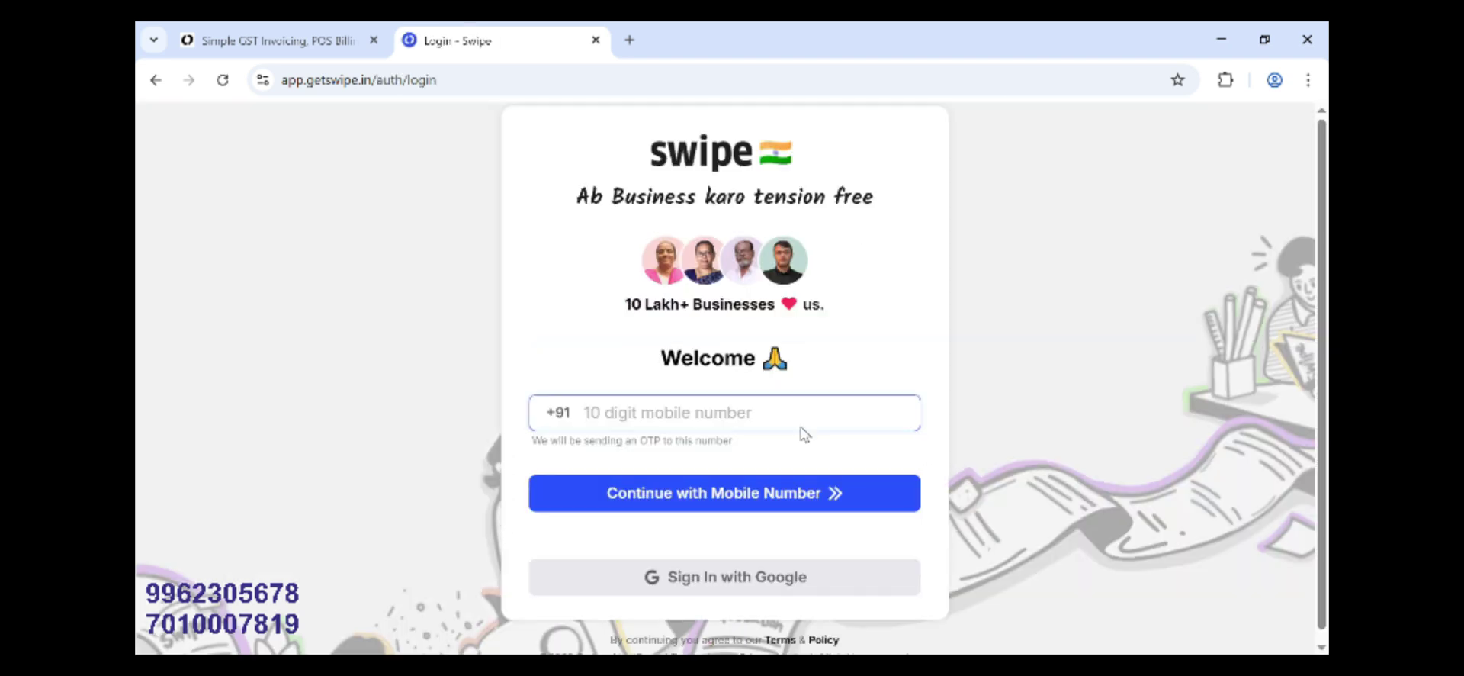
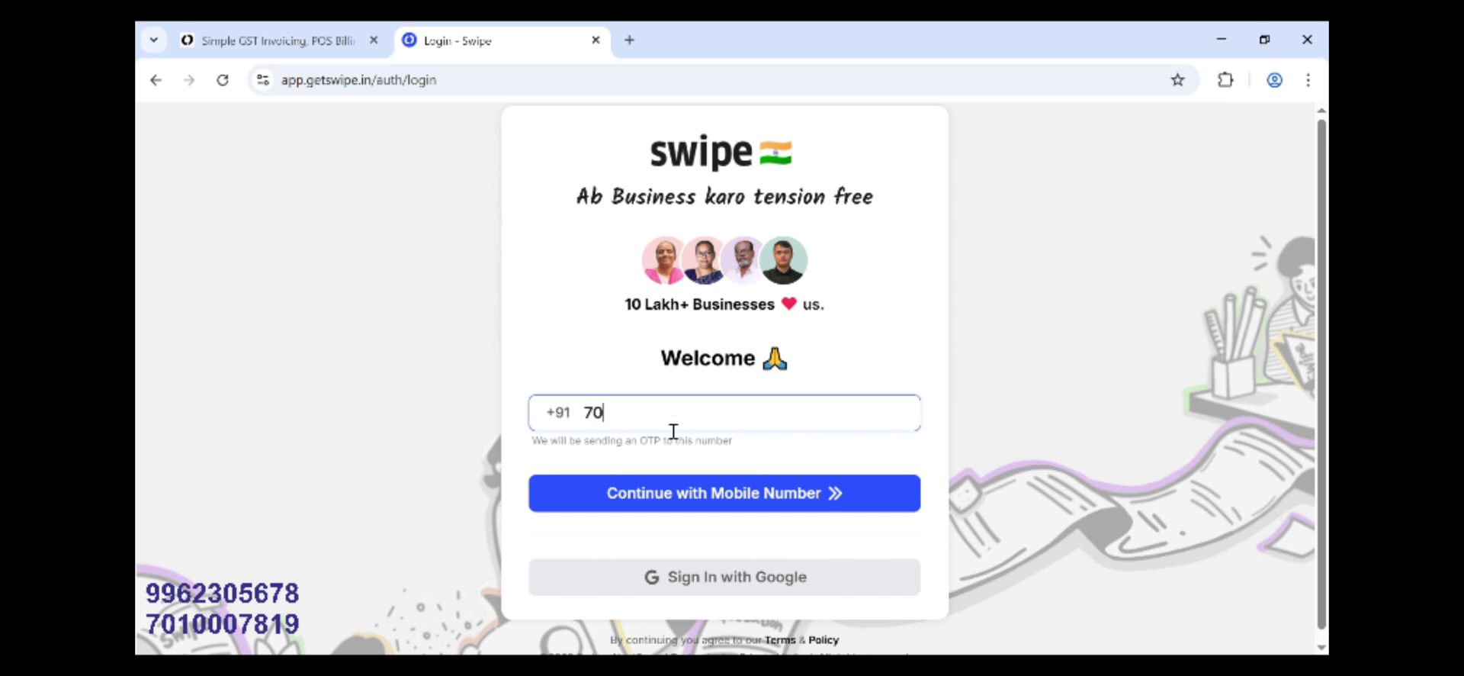
- Sign back in with the mobile number and the 6-digit OTP, then open the company list
click(683, 493)
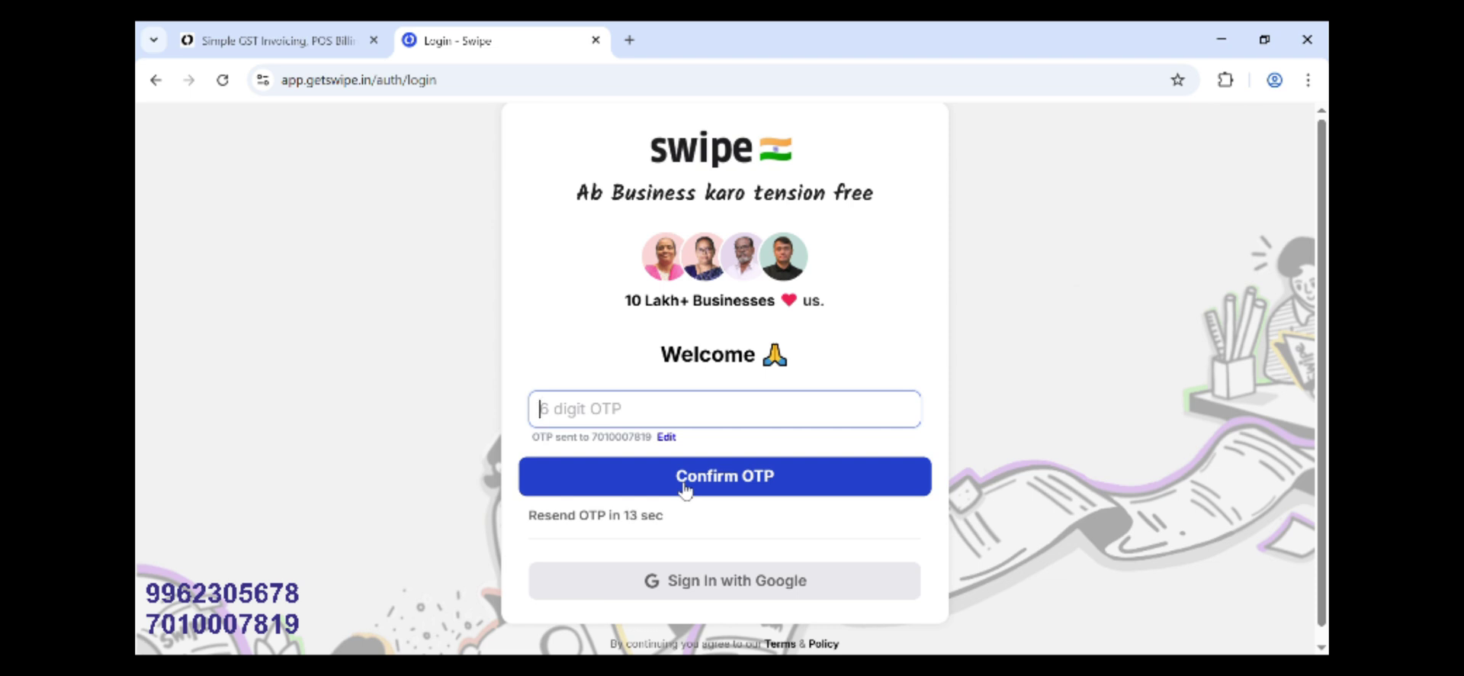
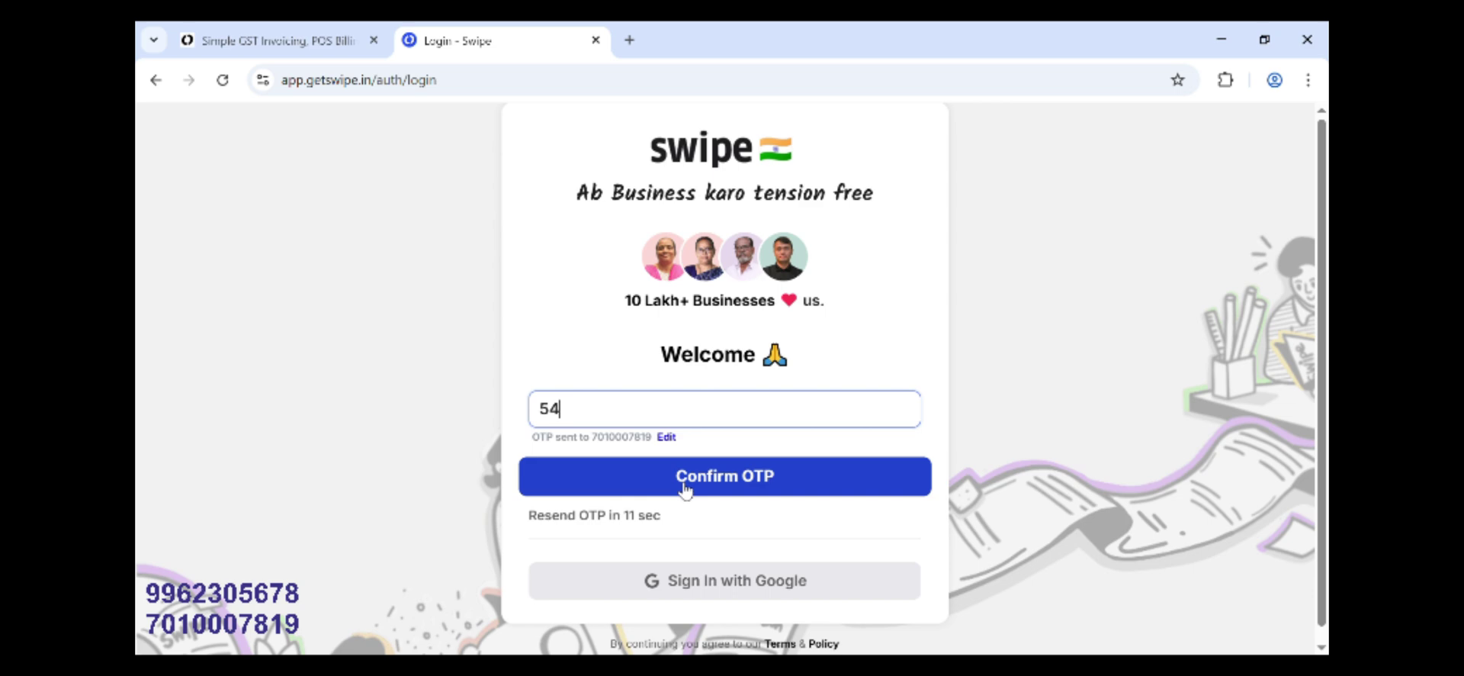
click(684, 490)
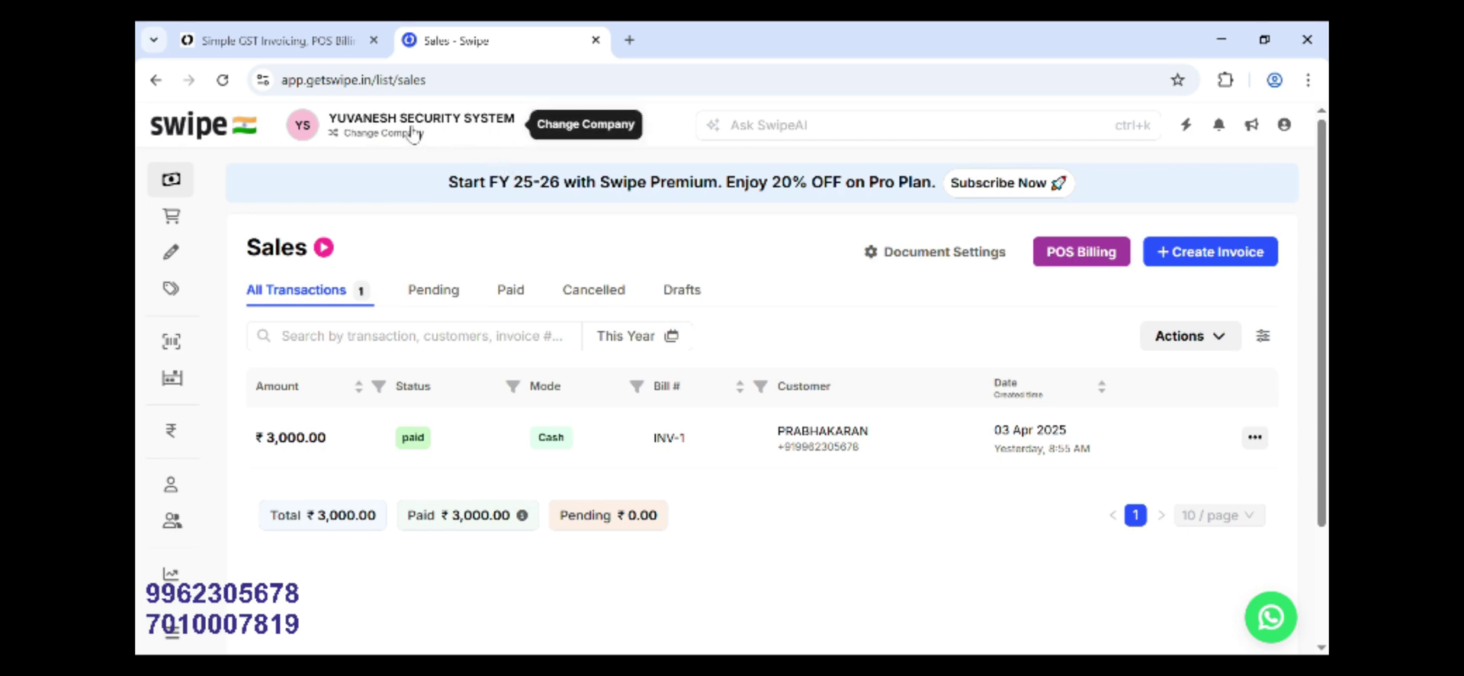
click(413, 134)
- Add a new company with organization and company name YUVANESH CCTV
click(449, 293)
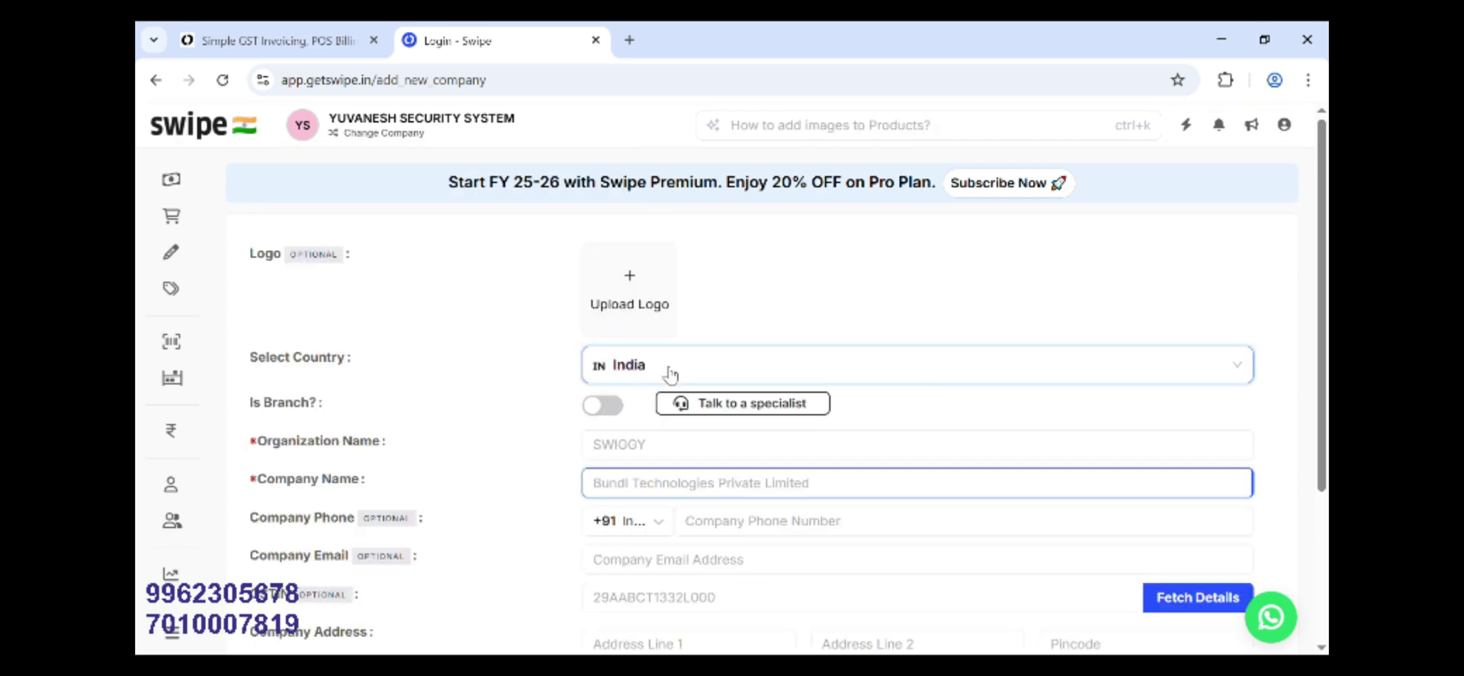
click(665, 450)
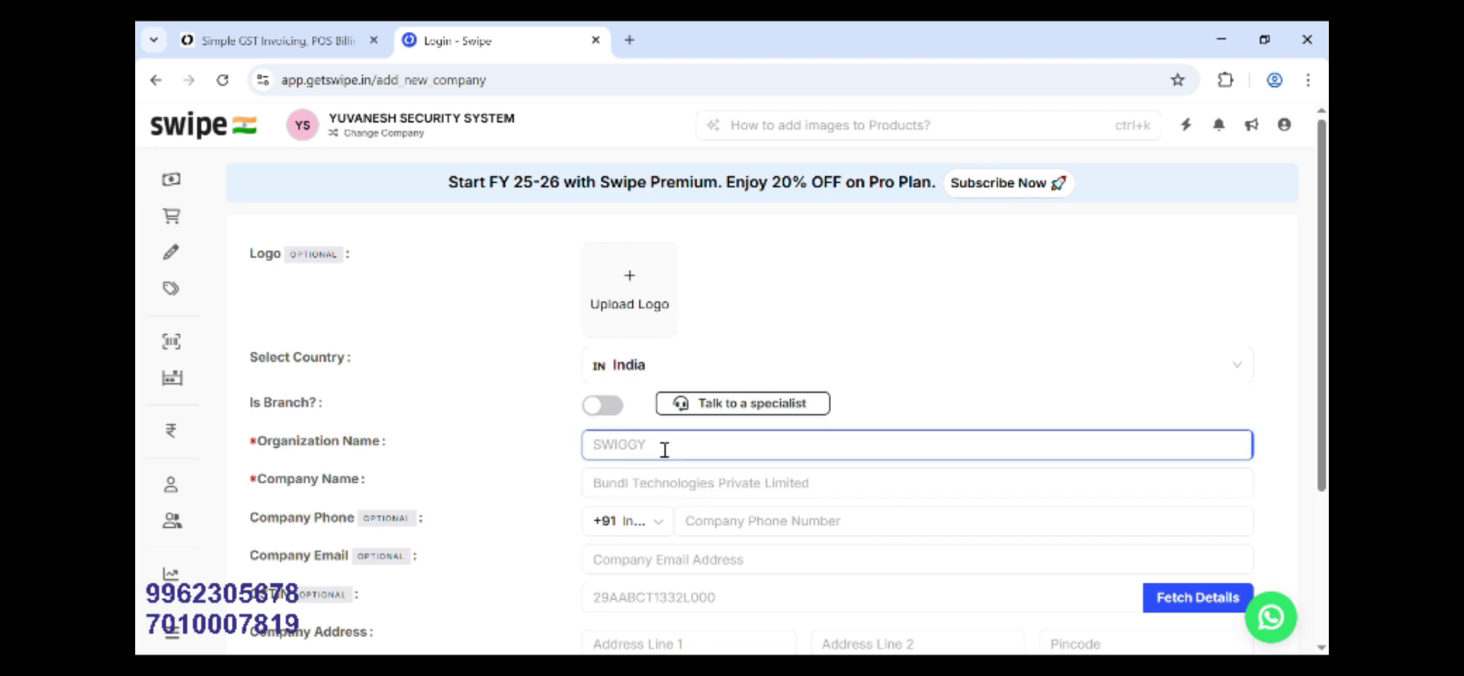
text(y)
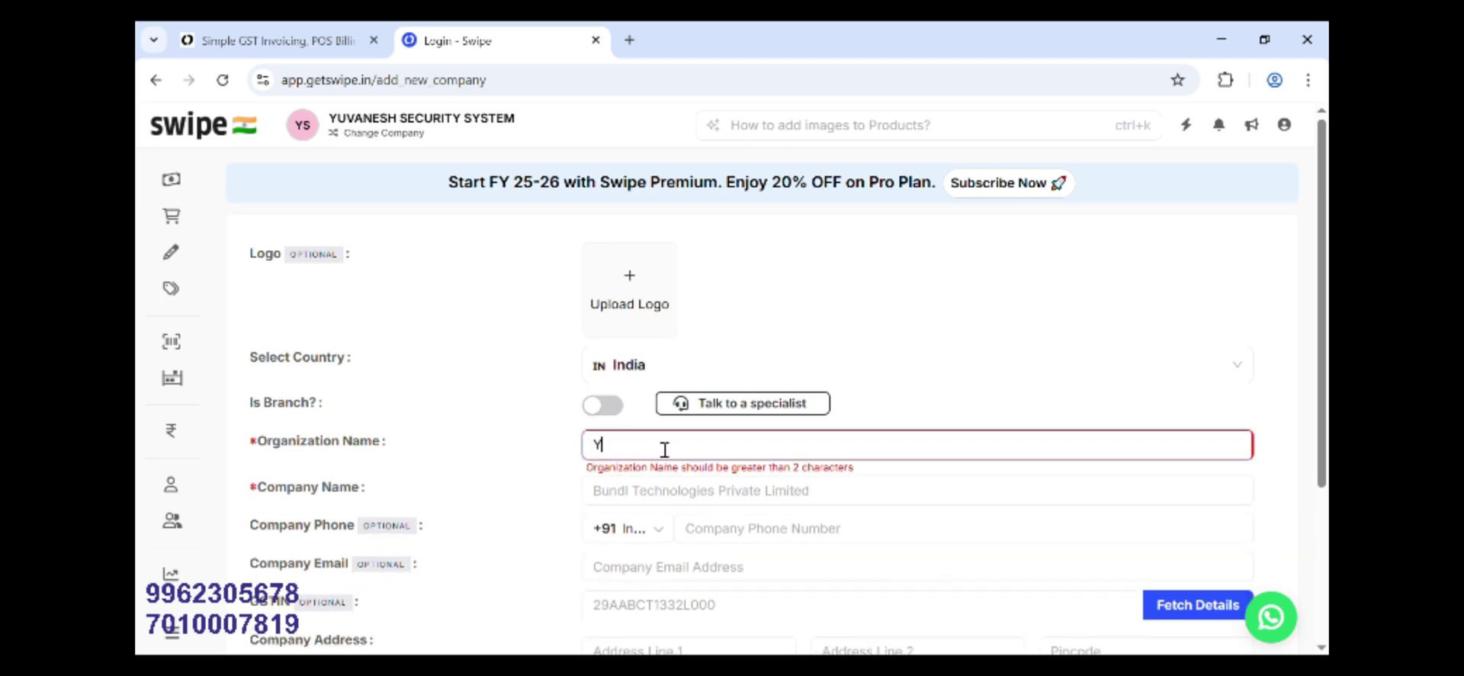
key(BackSpace)
text(YUVANESH CCTV)
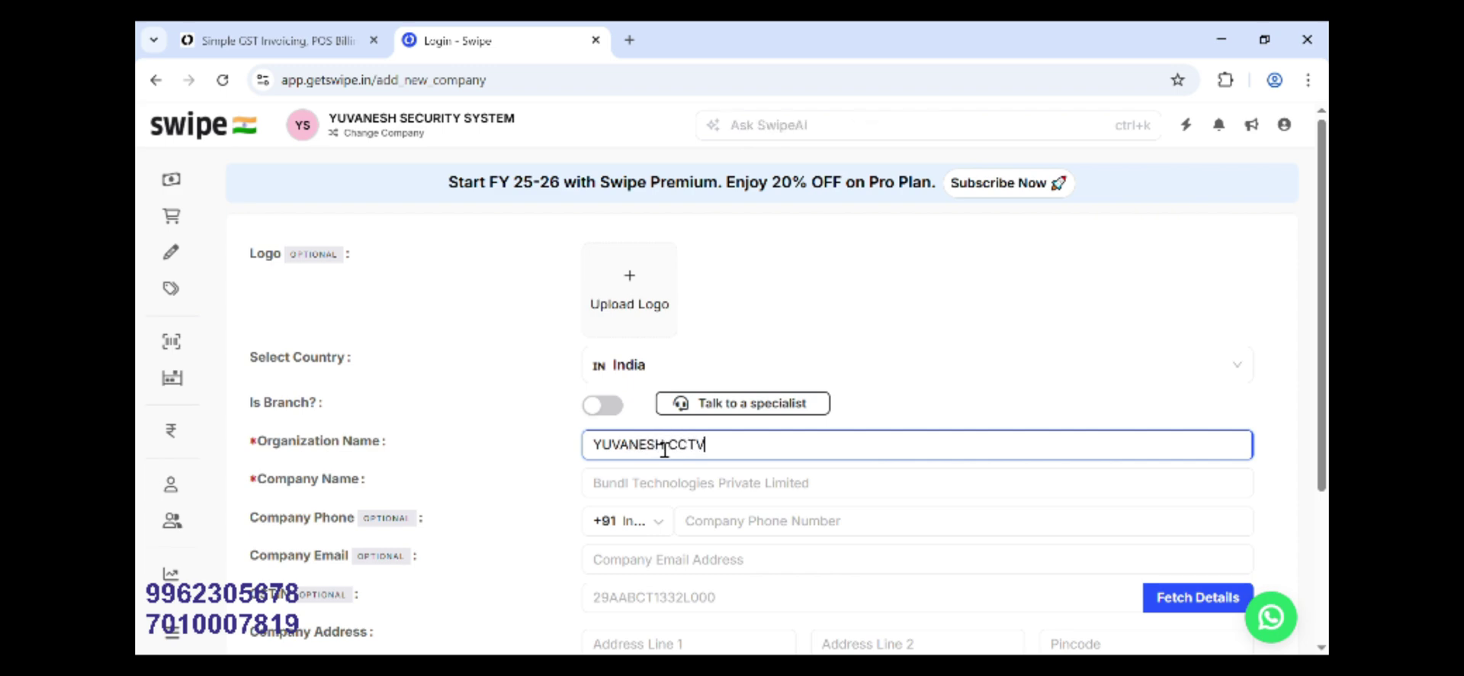
key(Tab)
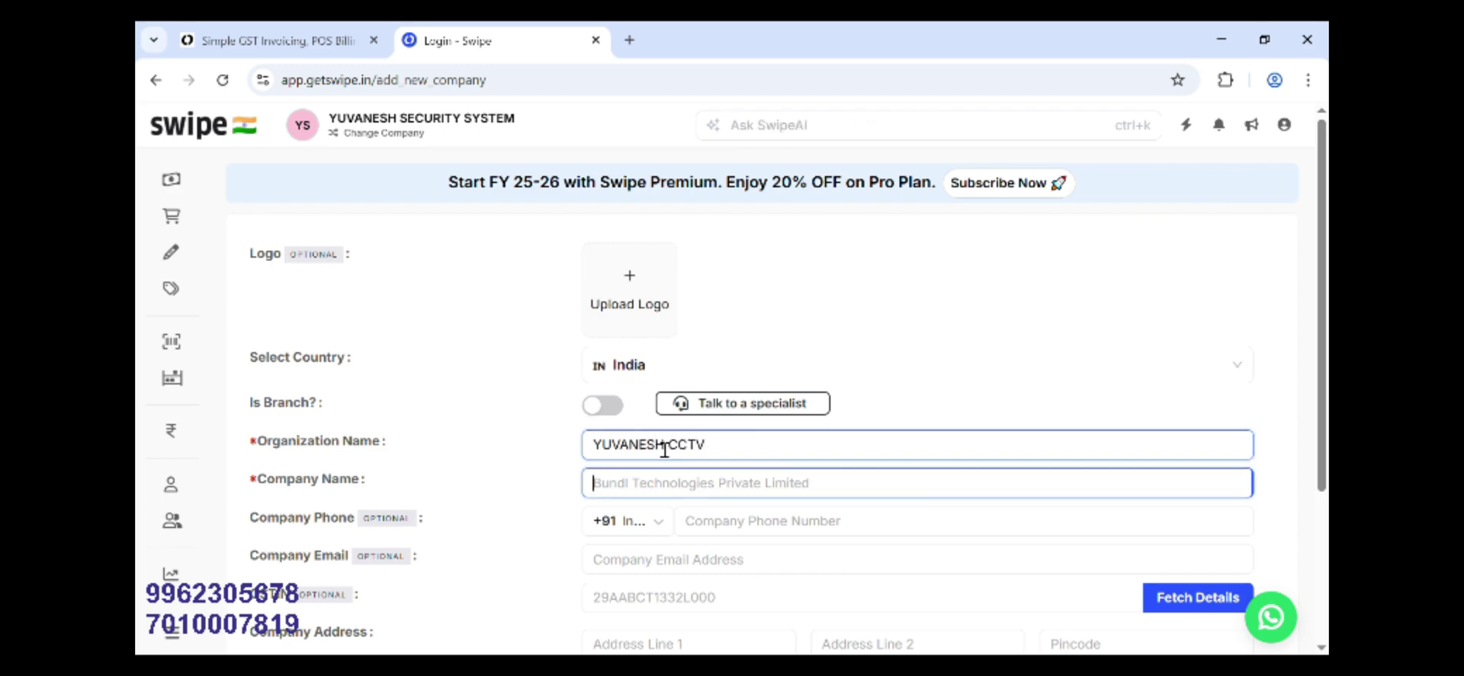
text(YUVANES)
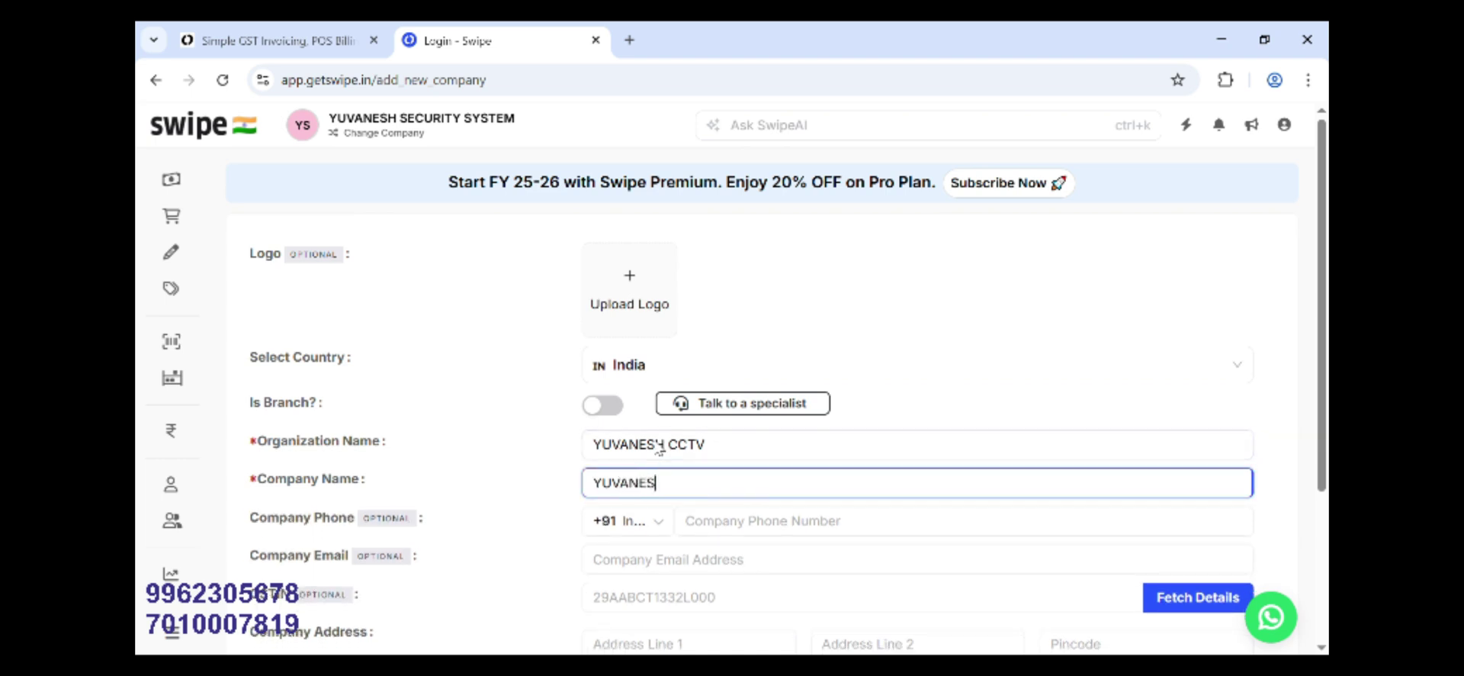
text(H CCTB)
key(BackSpace)
text(V)
key(Tab)
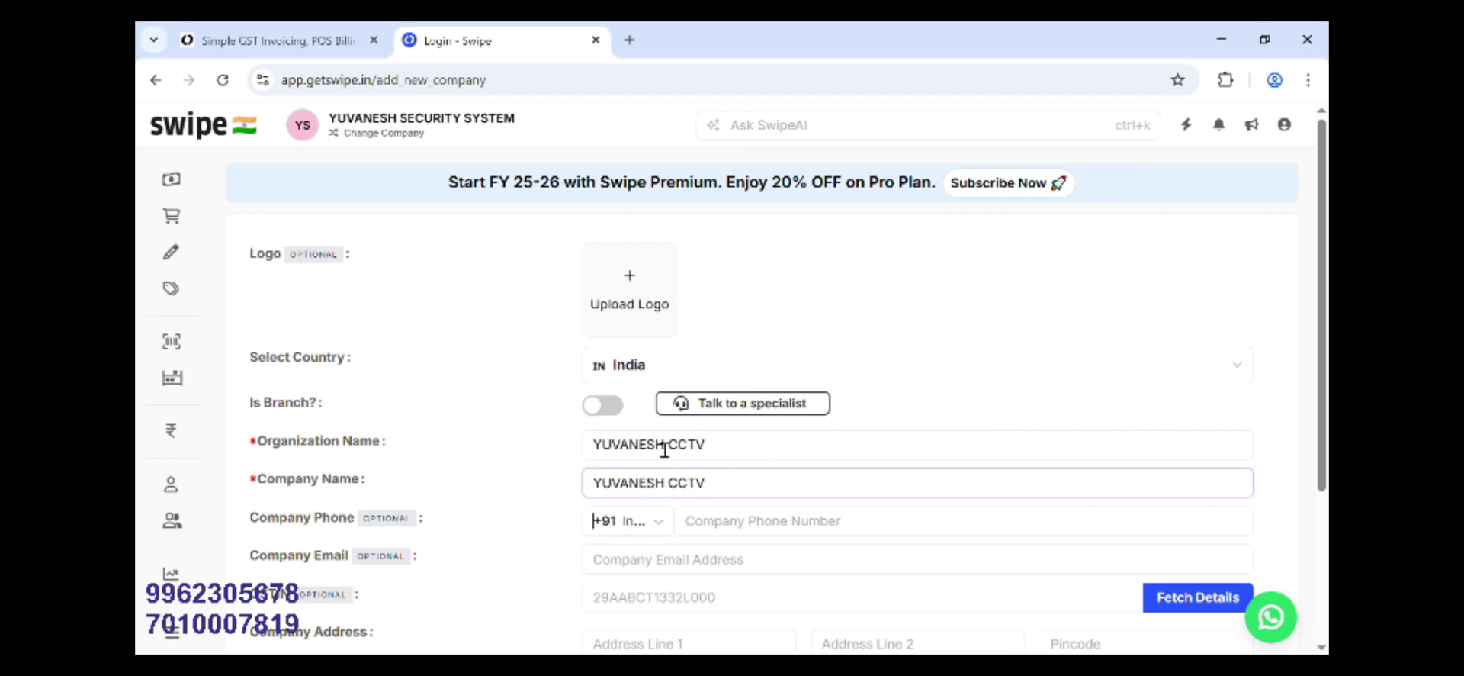
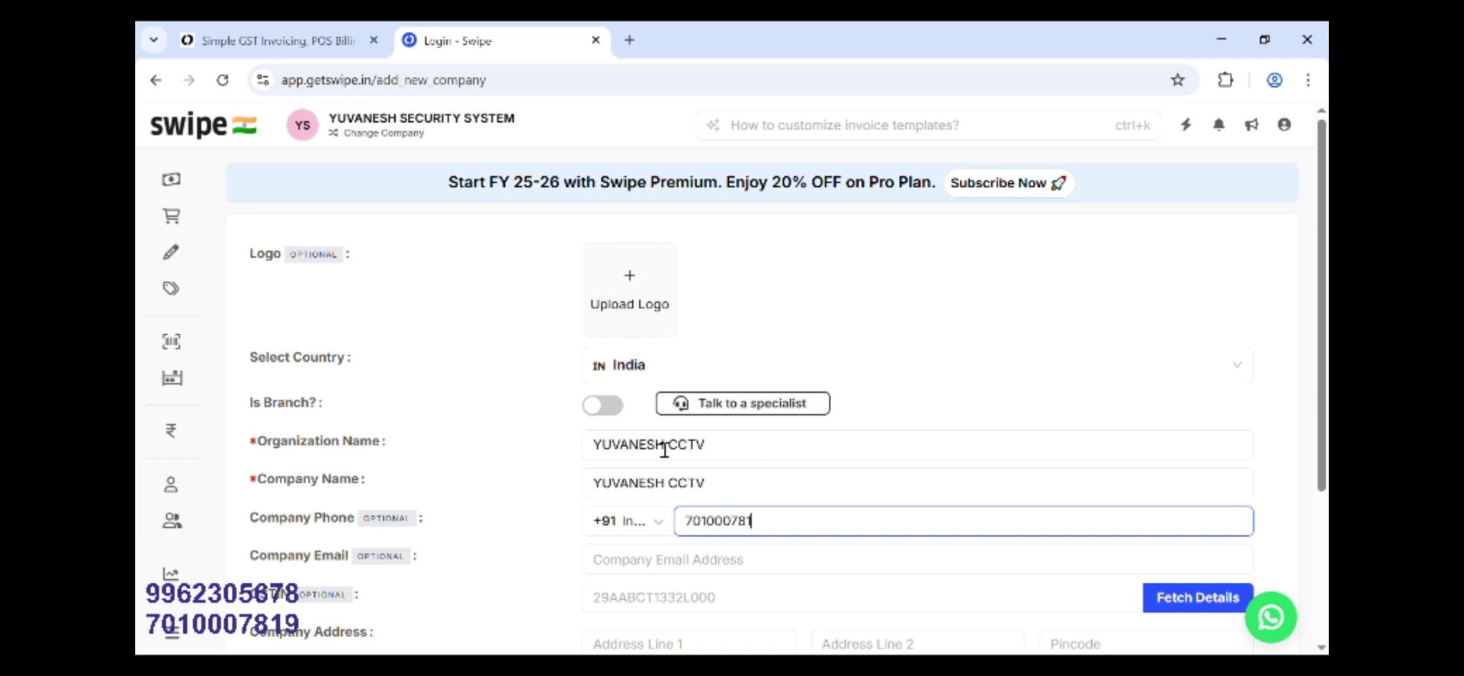
- Fill in the company phone number and company e-mail address
key(Tab)
text(YU)
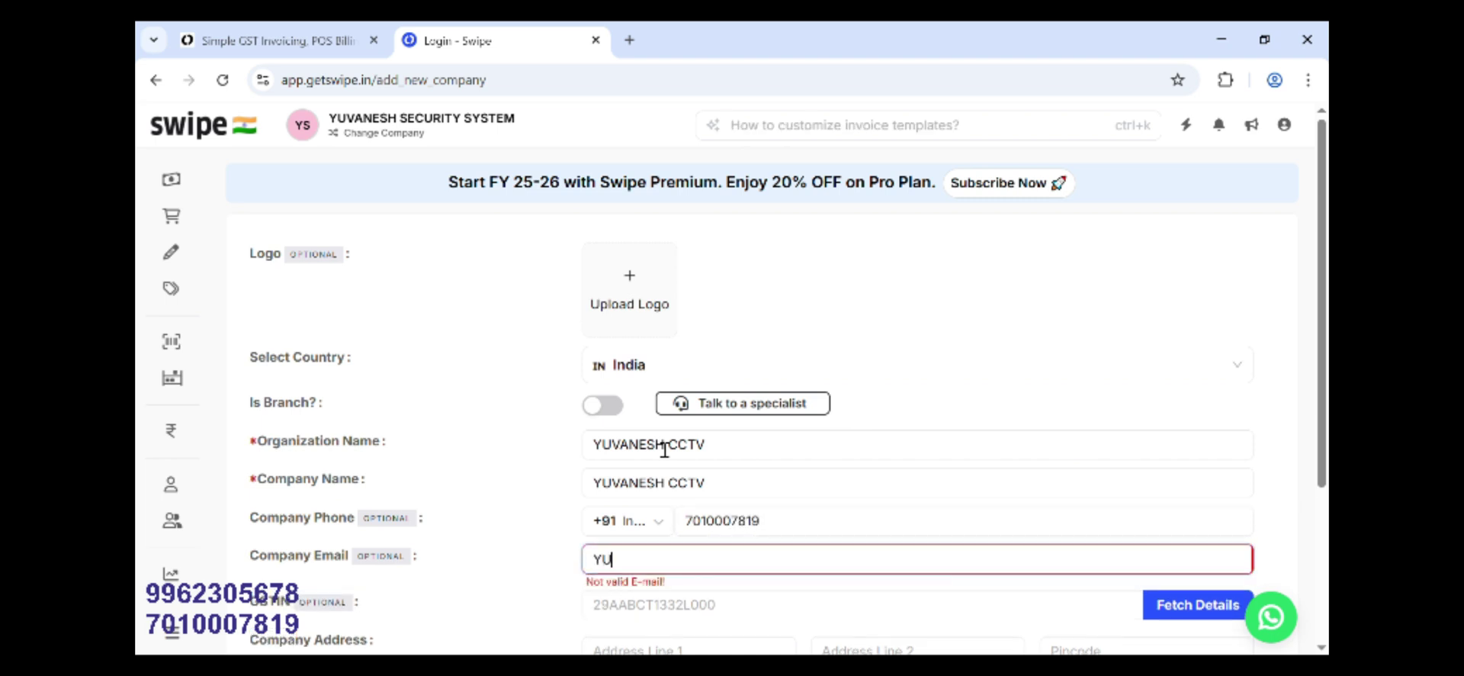
text(V)
key(BackSpace)
key(BackSpace)
key(BackSpace)
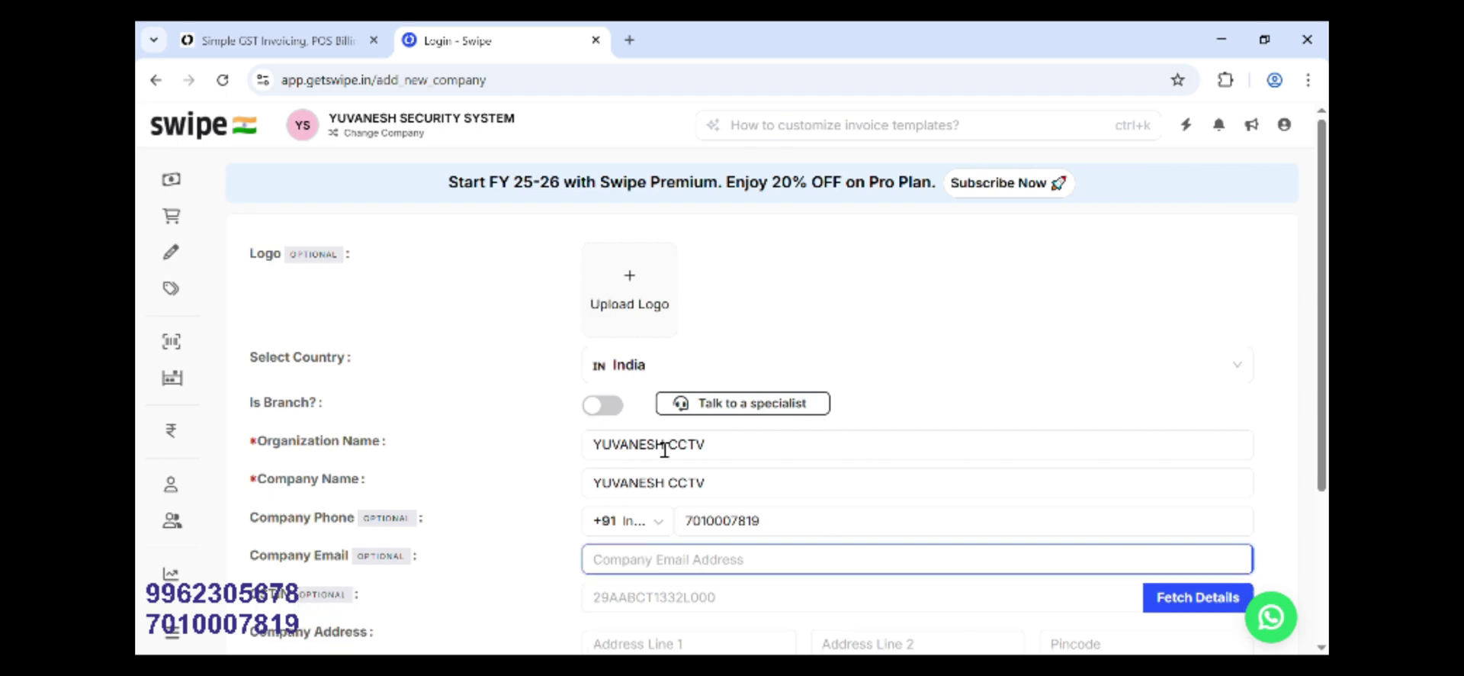
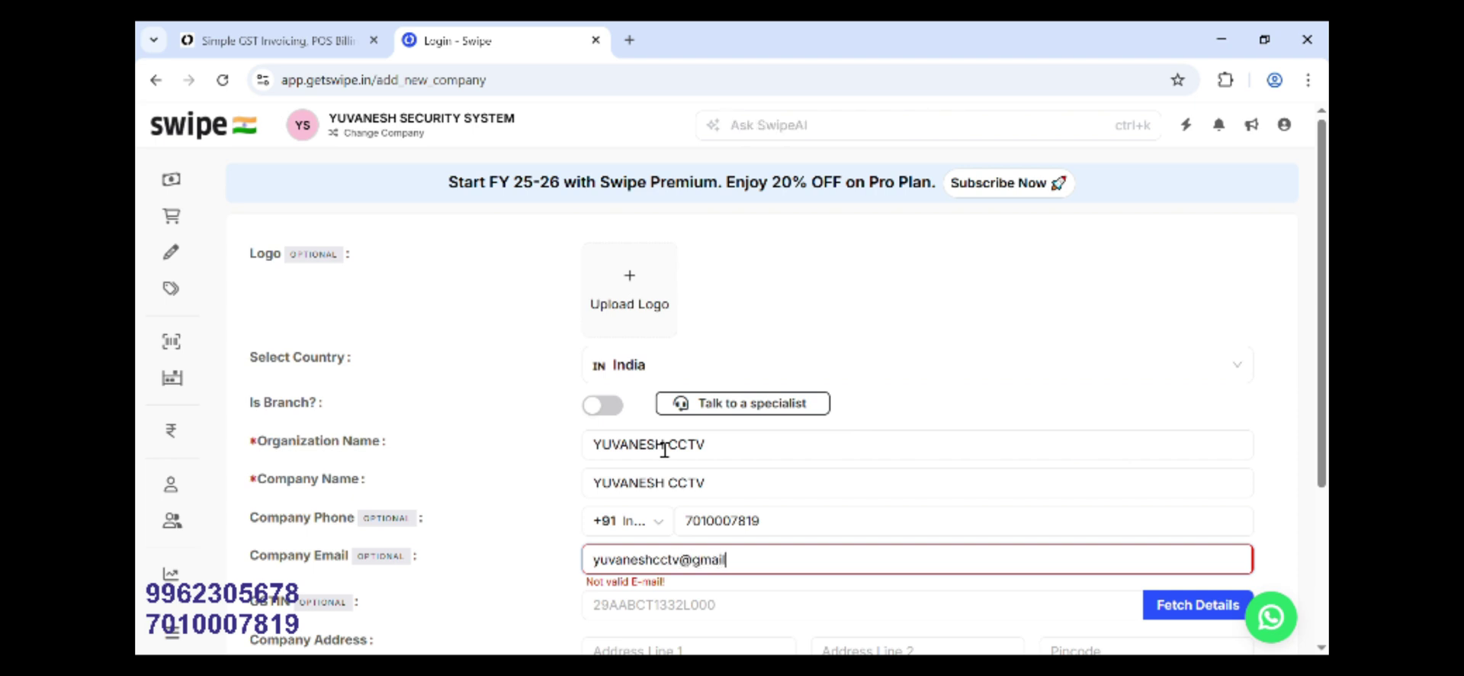
key(Tab)
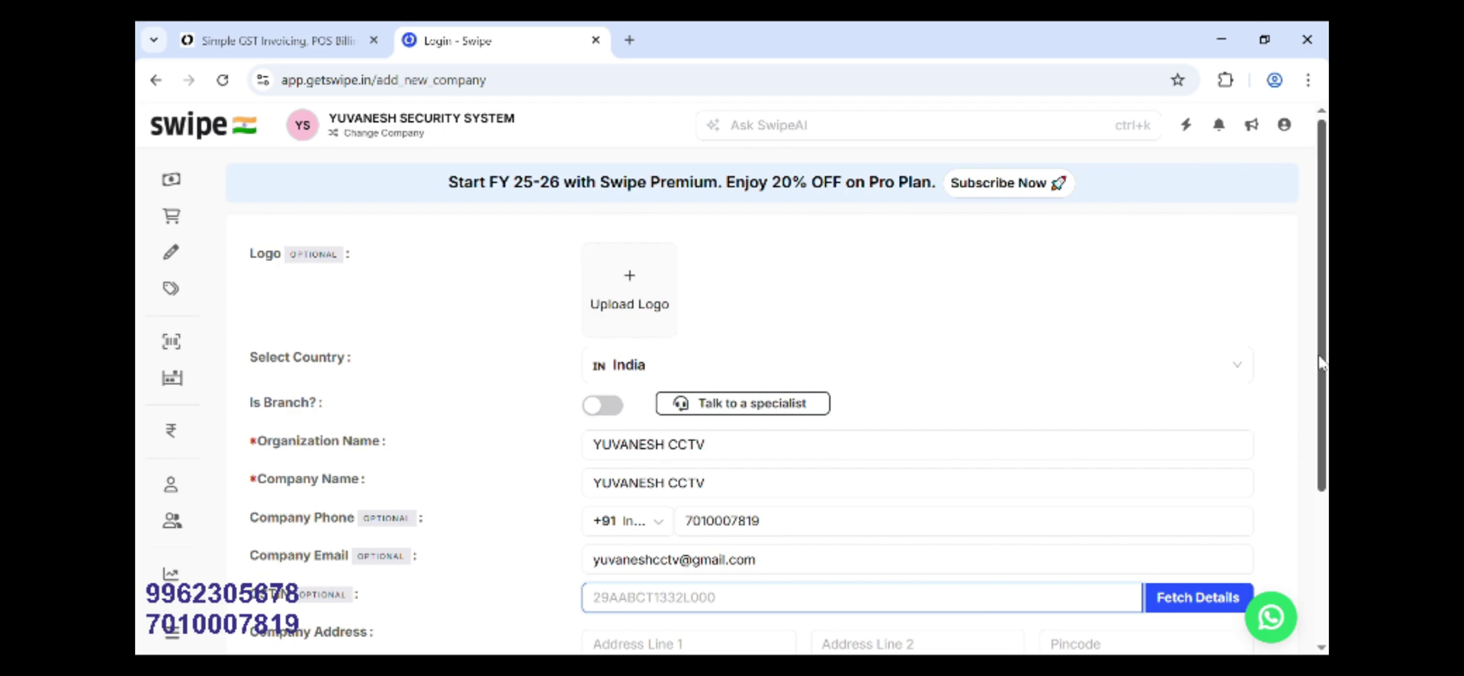
- Enter address chennai, chennai, pincode 600044, city Tambaram, and save the company profile
scroll(1321, 362, down, 2)
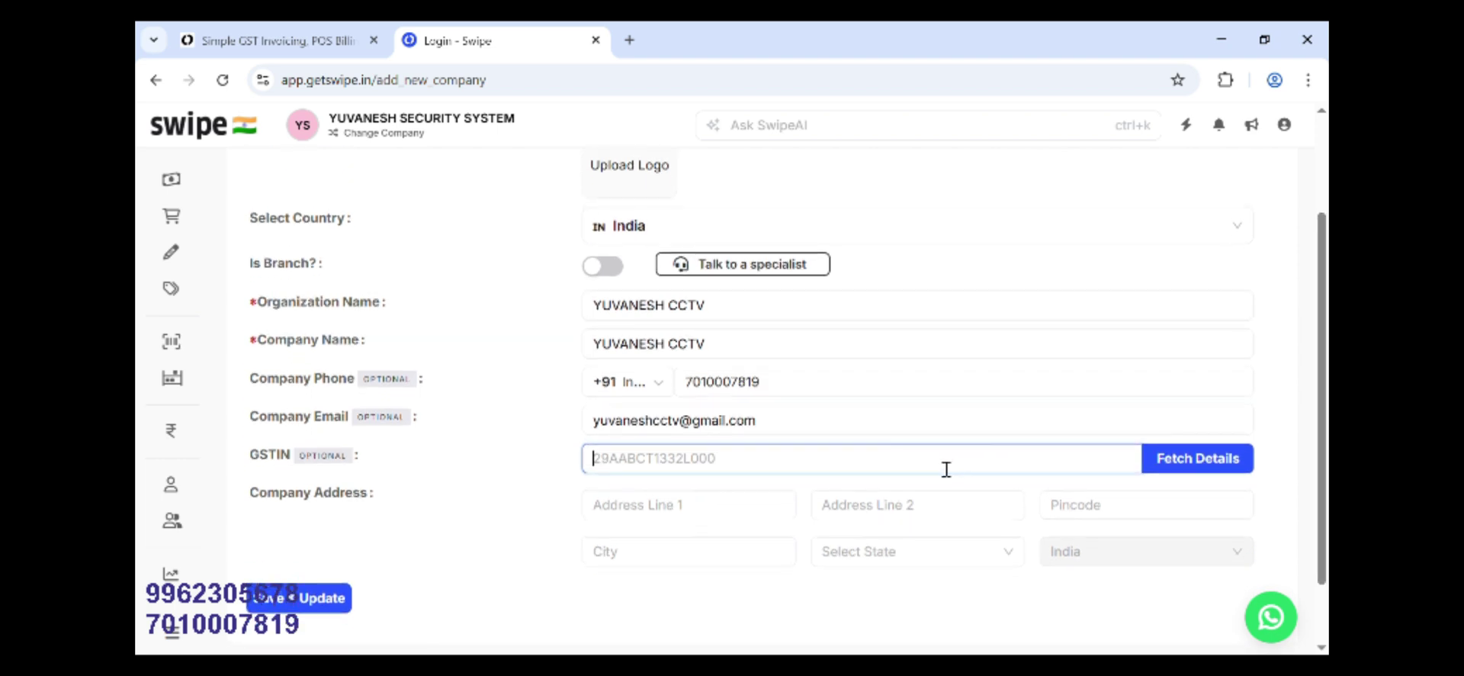
click(751, 518)
text(chennai)
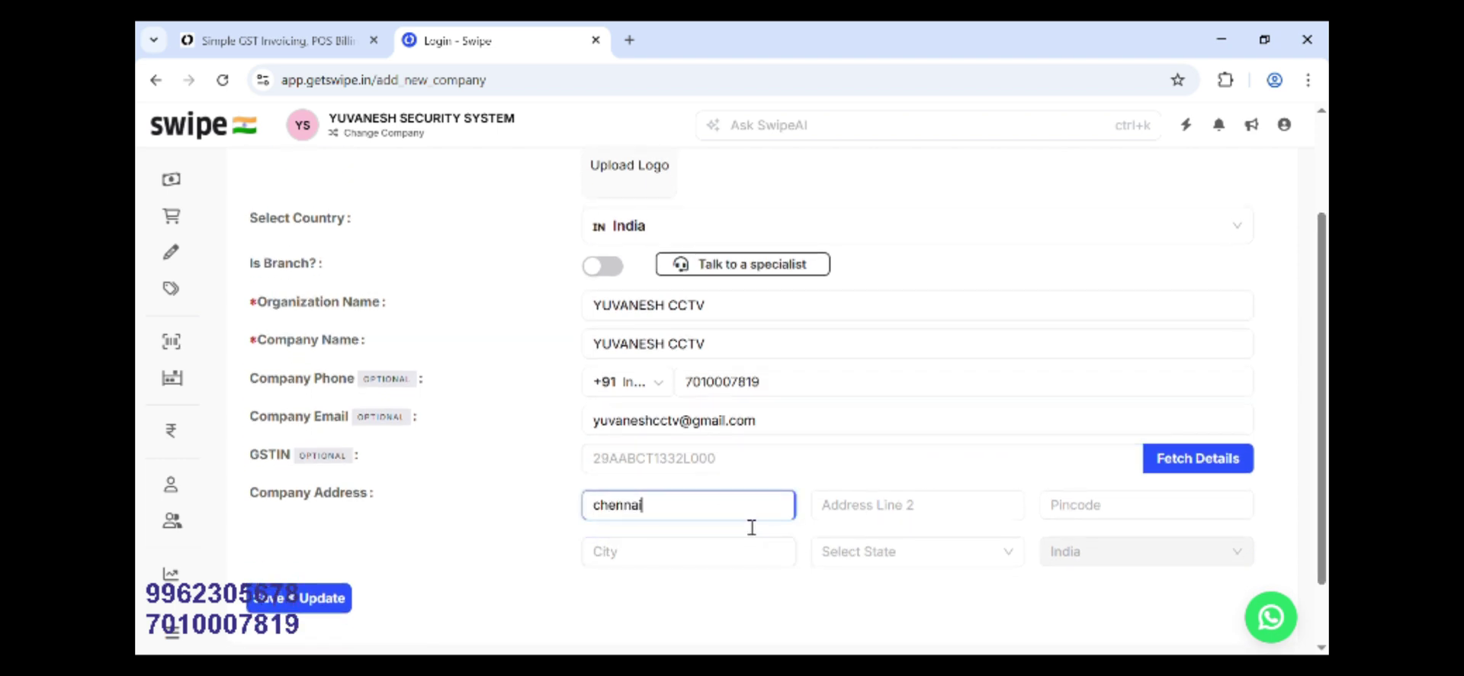
key(Tab)
text(chennai)
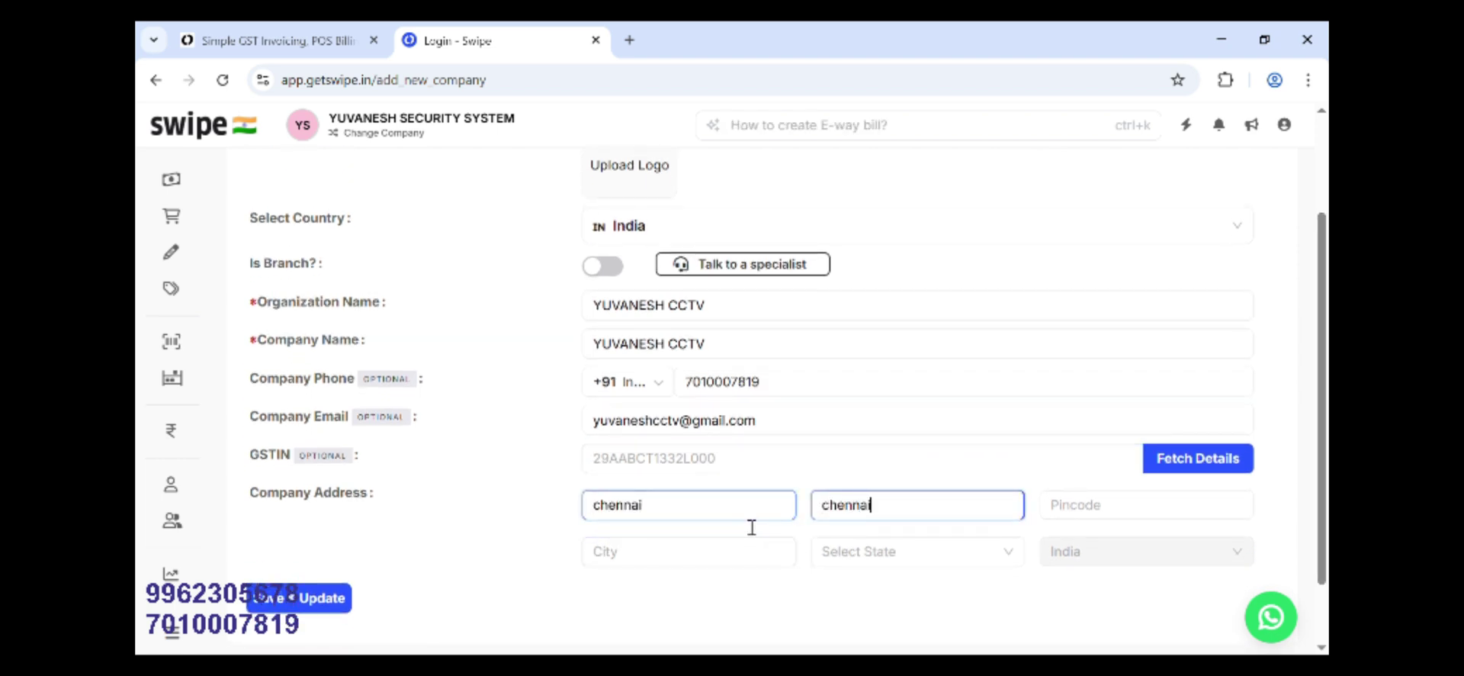
key(Tab)
text(6000)
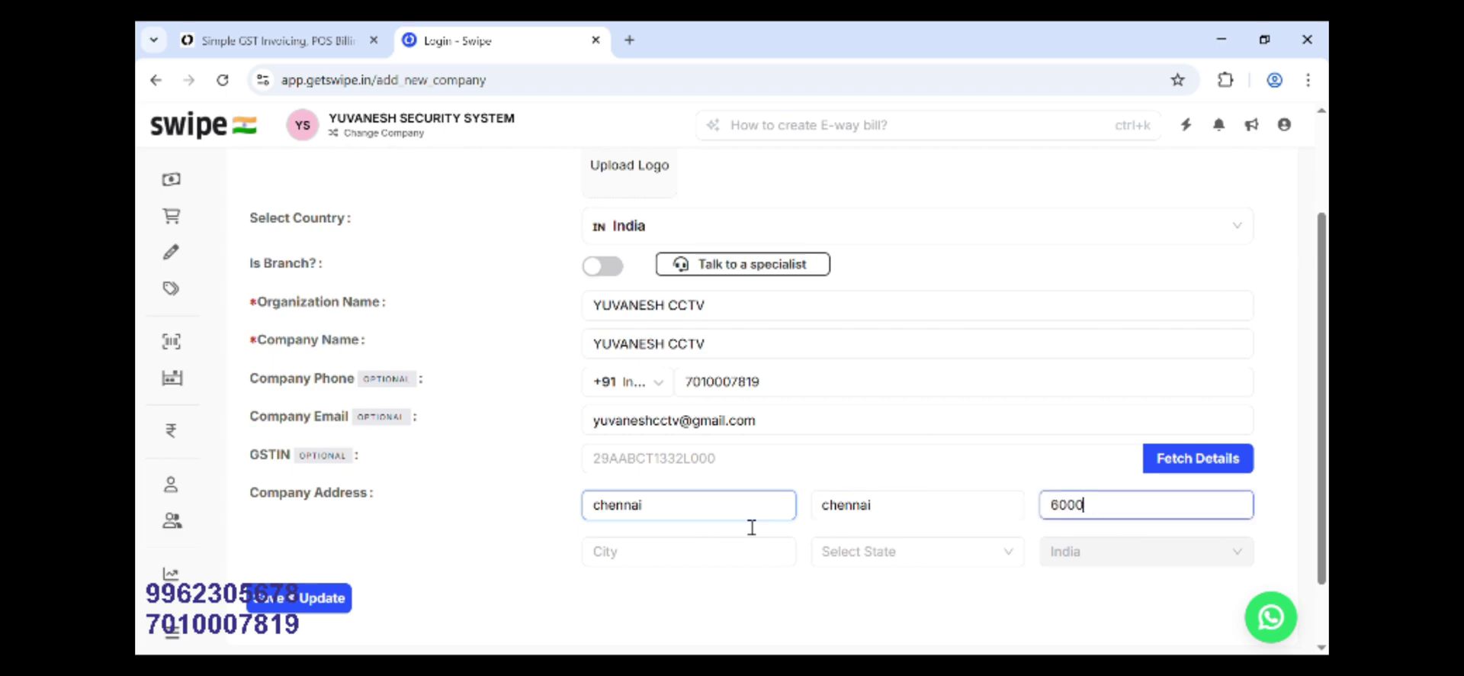
text(44)
key(Tab)
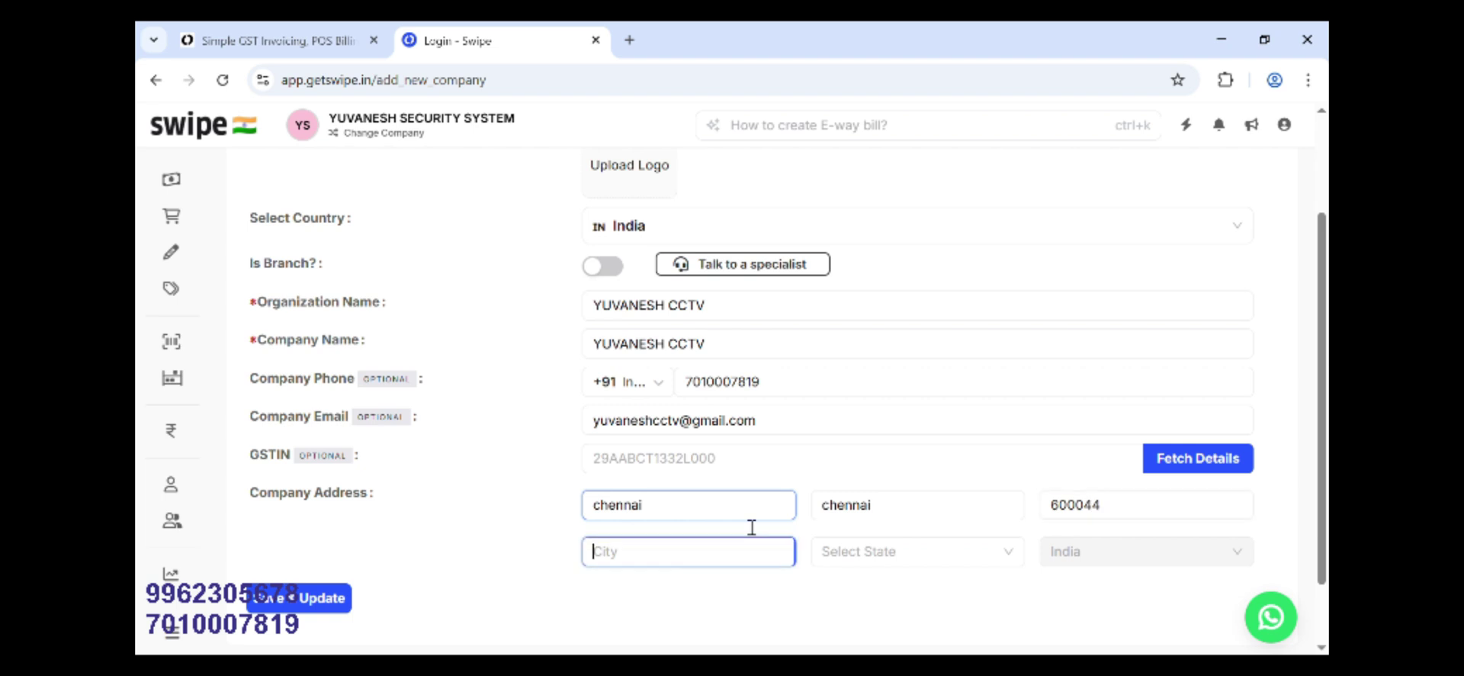
text(Tambaramcge)
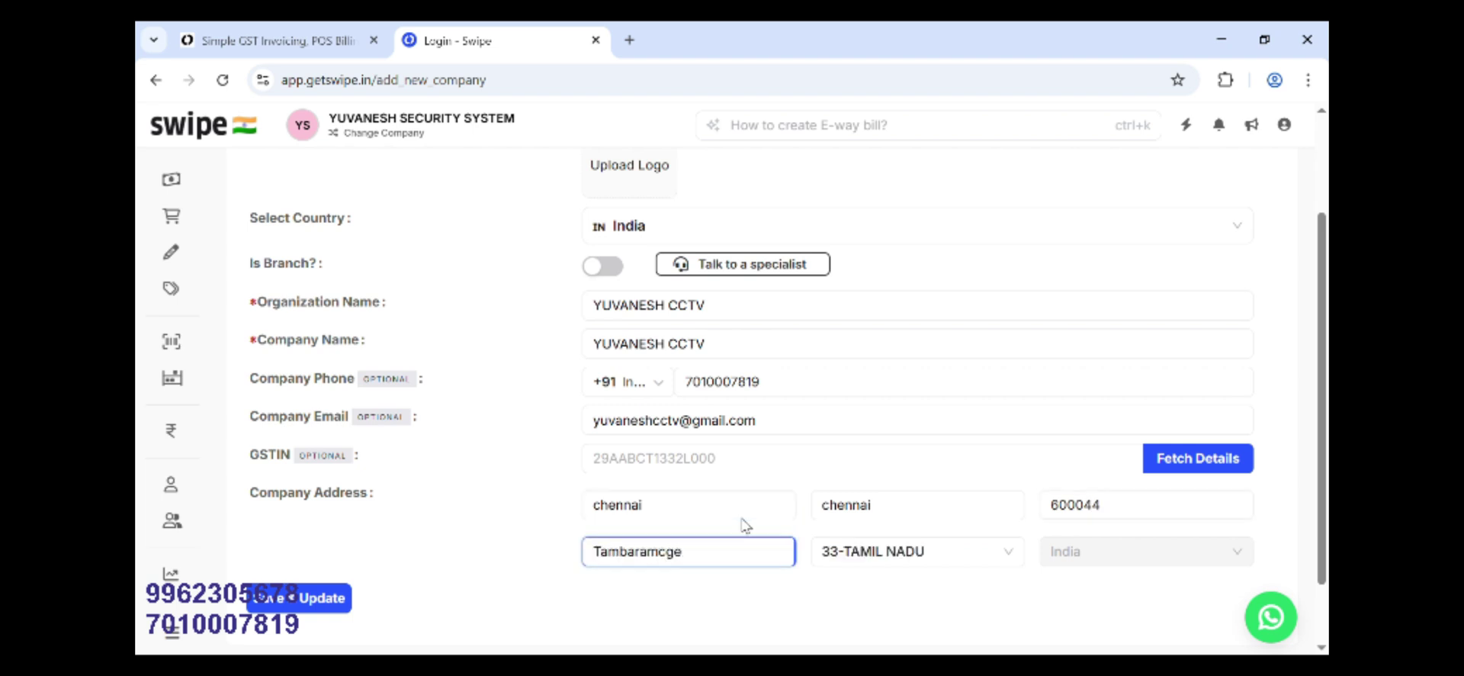
key(BackSpace)
key(BackSpace)
key(Tab)
key(Tab)
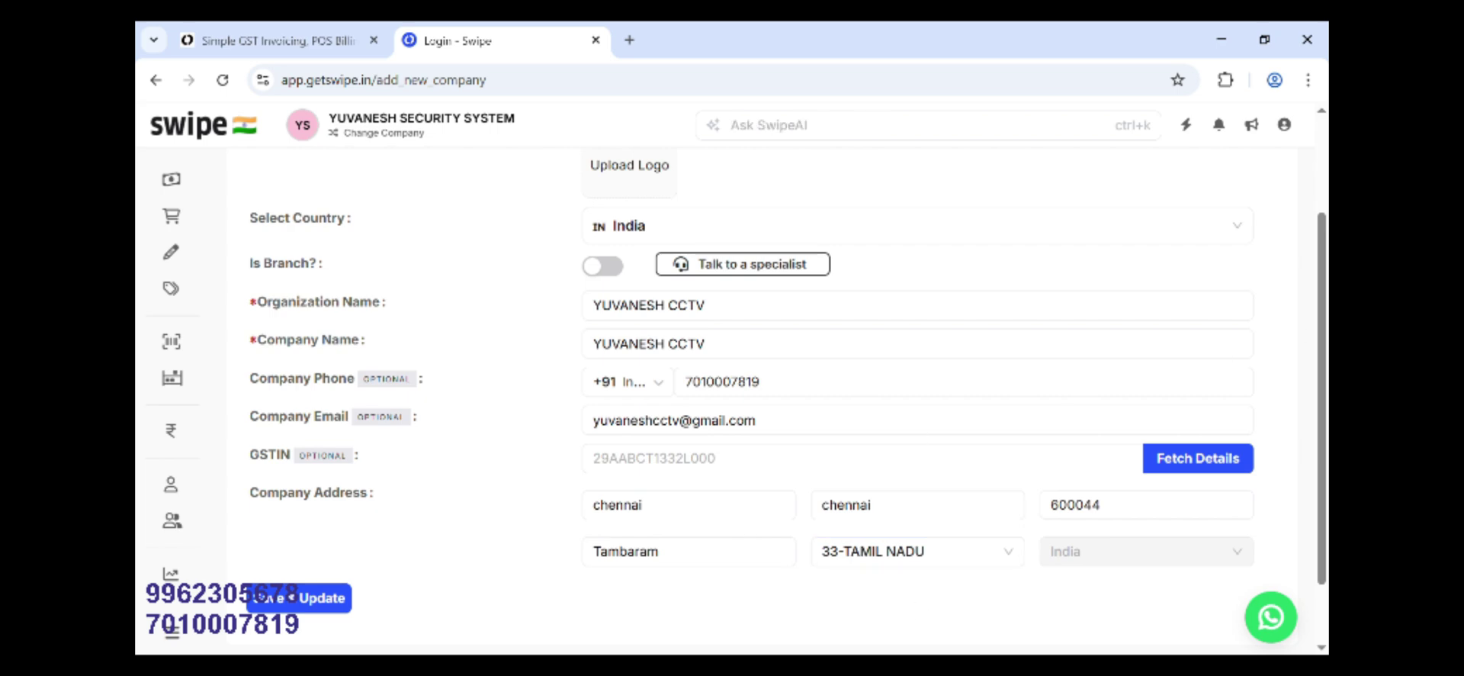
click(316, 603)
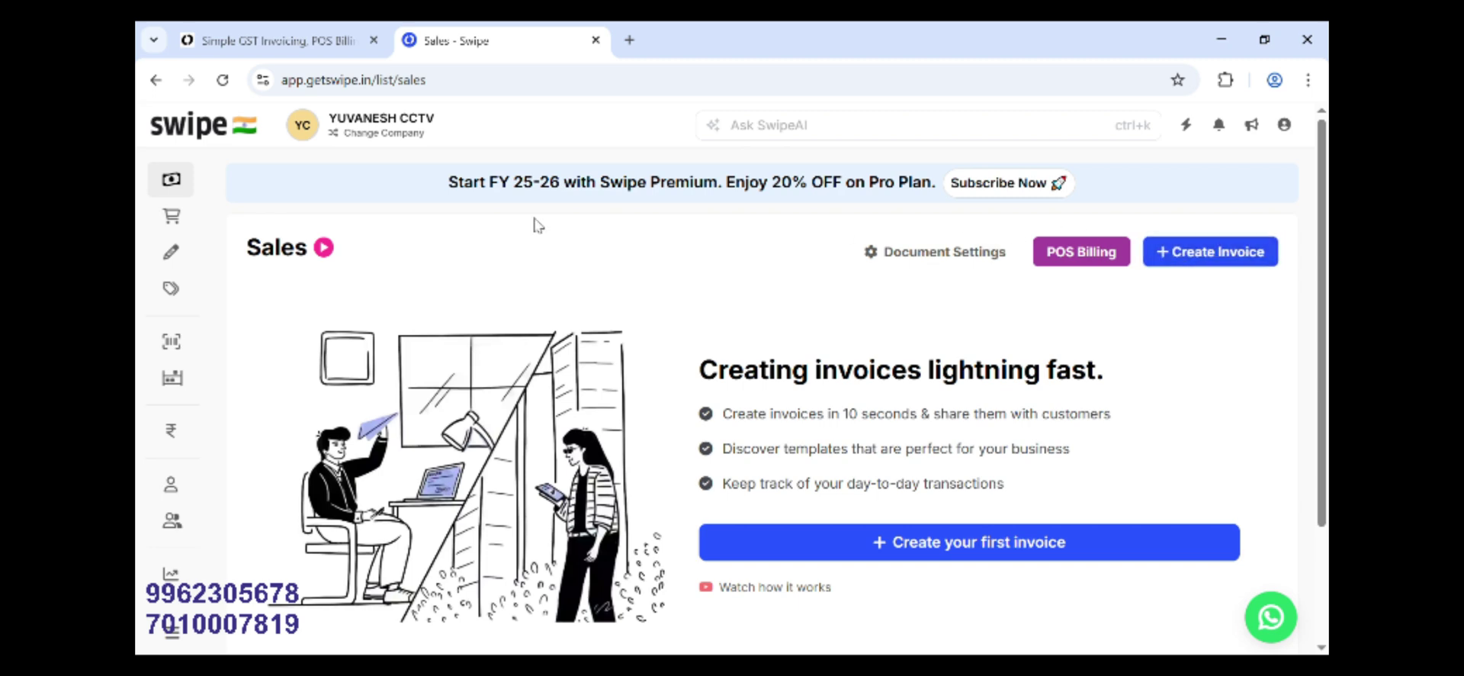
- Go to the Quotations list via the sidebar's pencil flyout
mouse_move(173, 185)
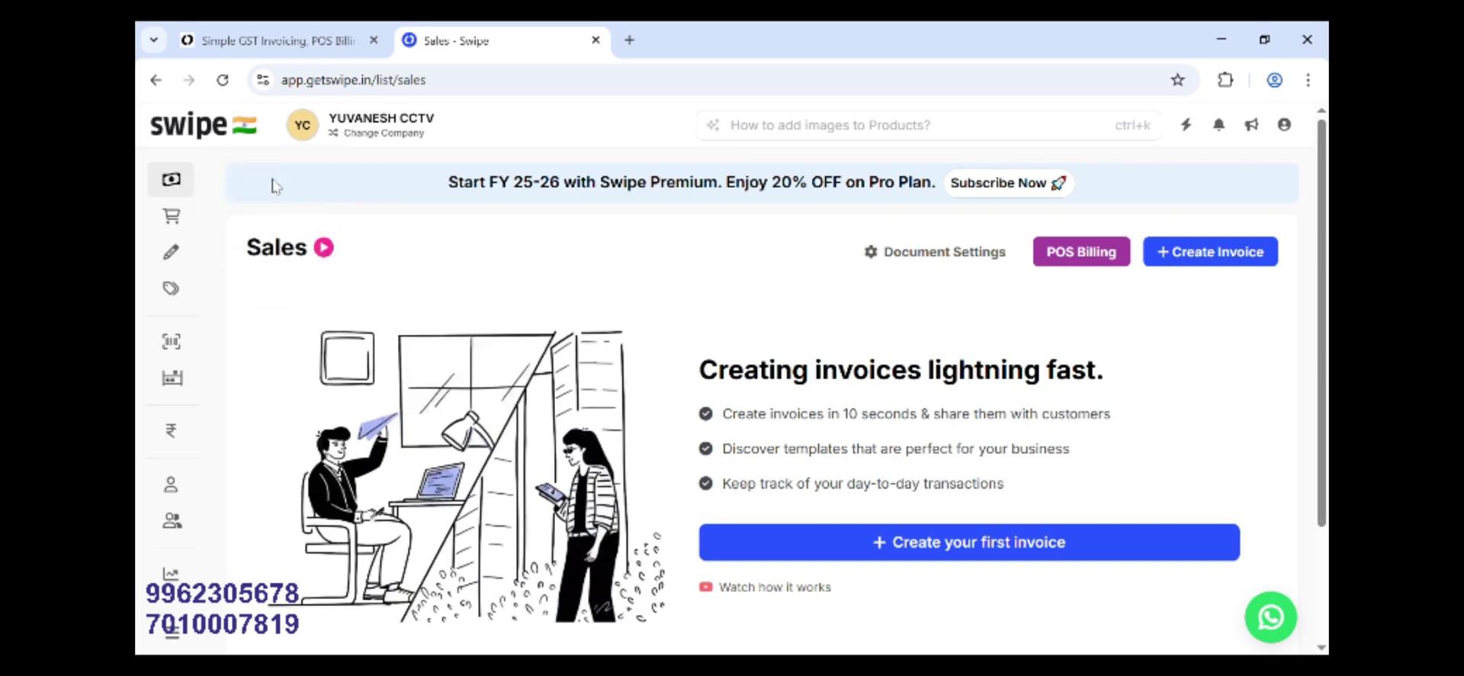
mouse_move(188, 254)
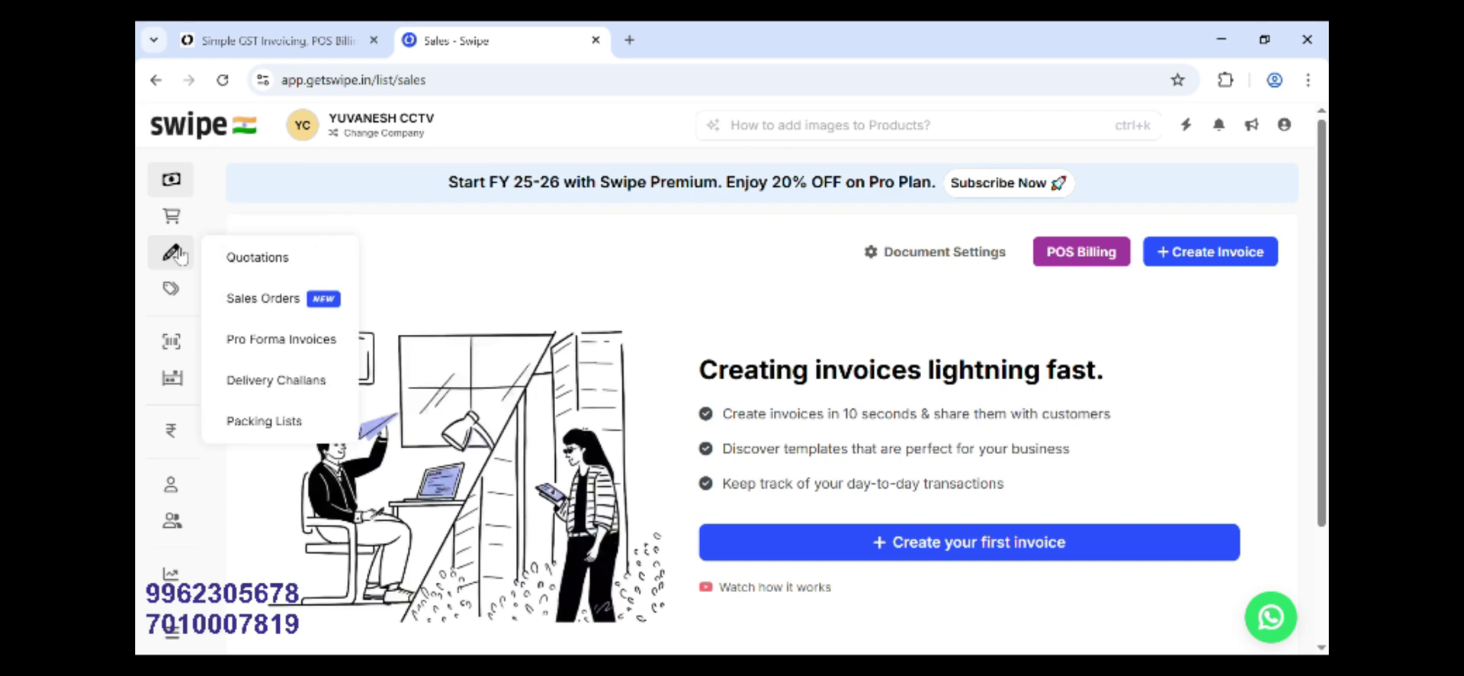
click(258, 258)
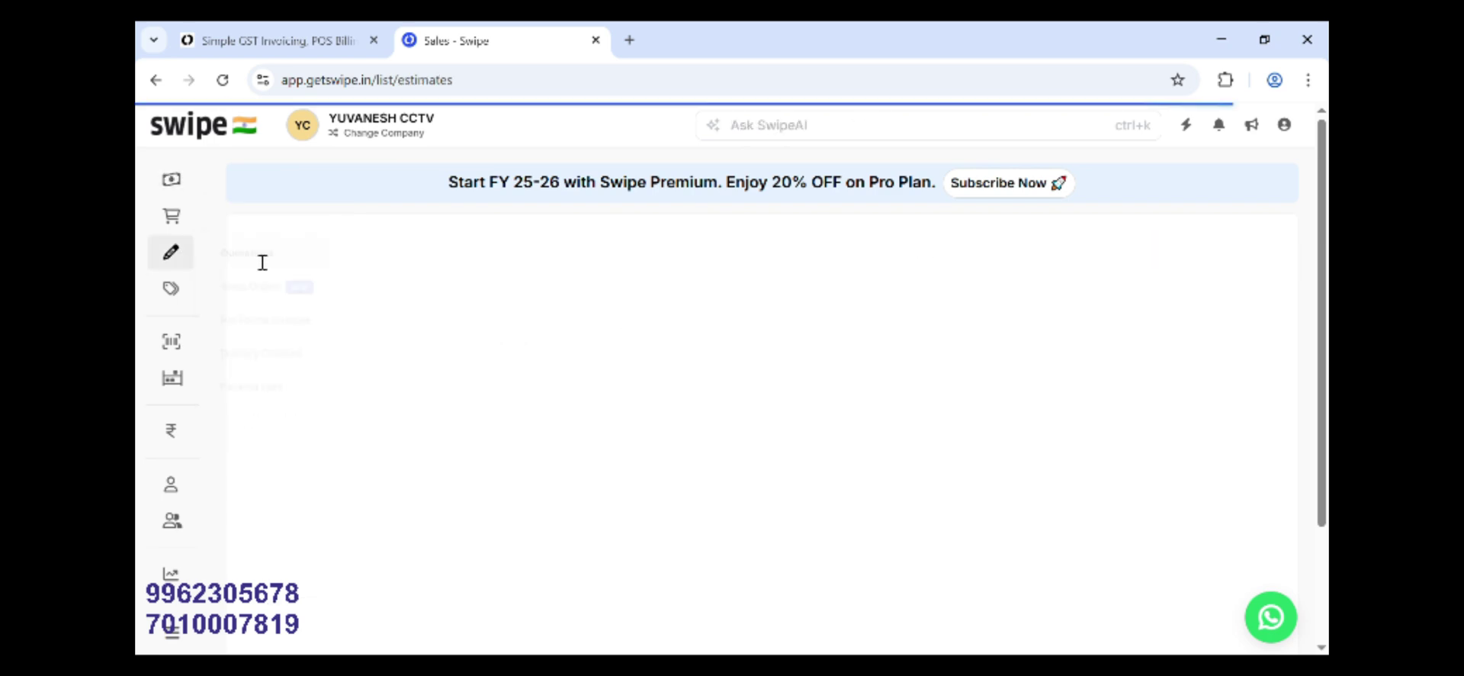
- Start a new quotation and attach a newly created customer with name and phone number
click(1167, 251)
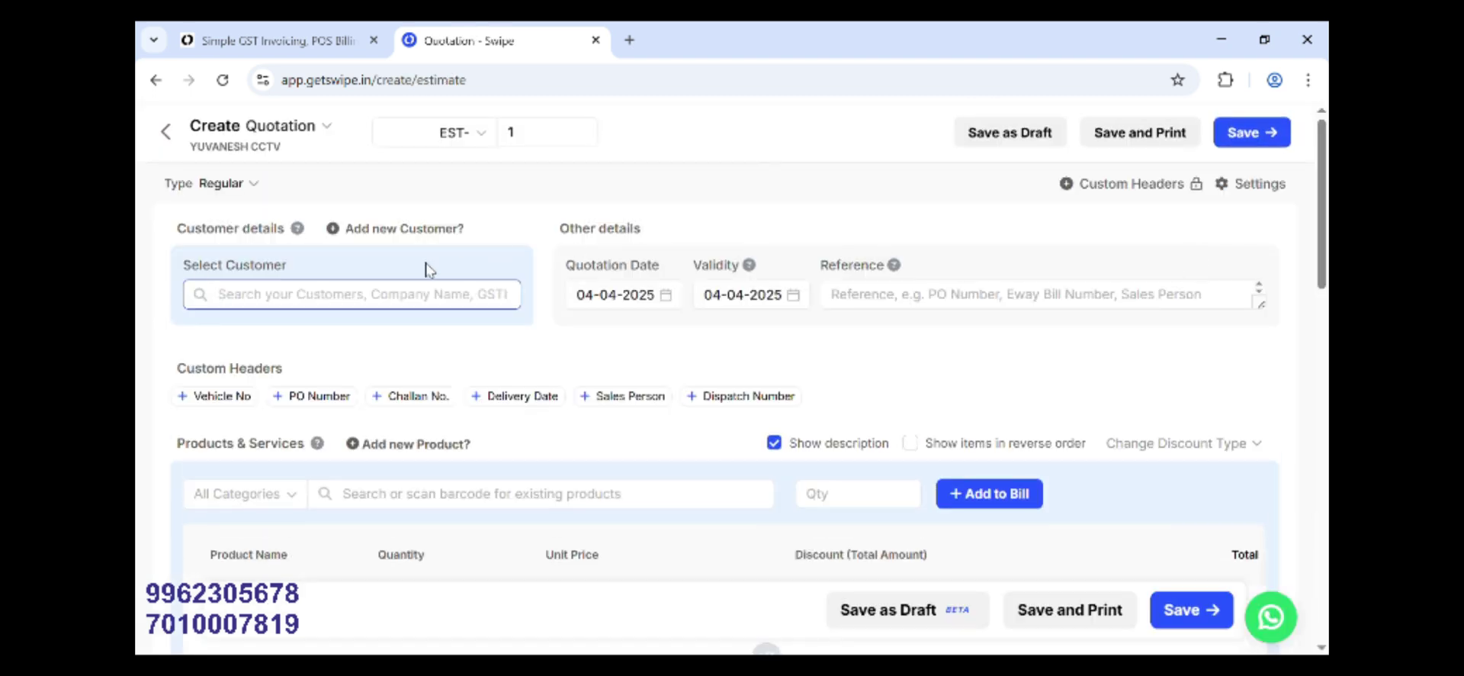
click(350, 302)
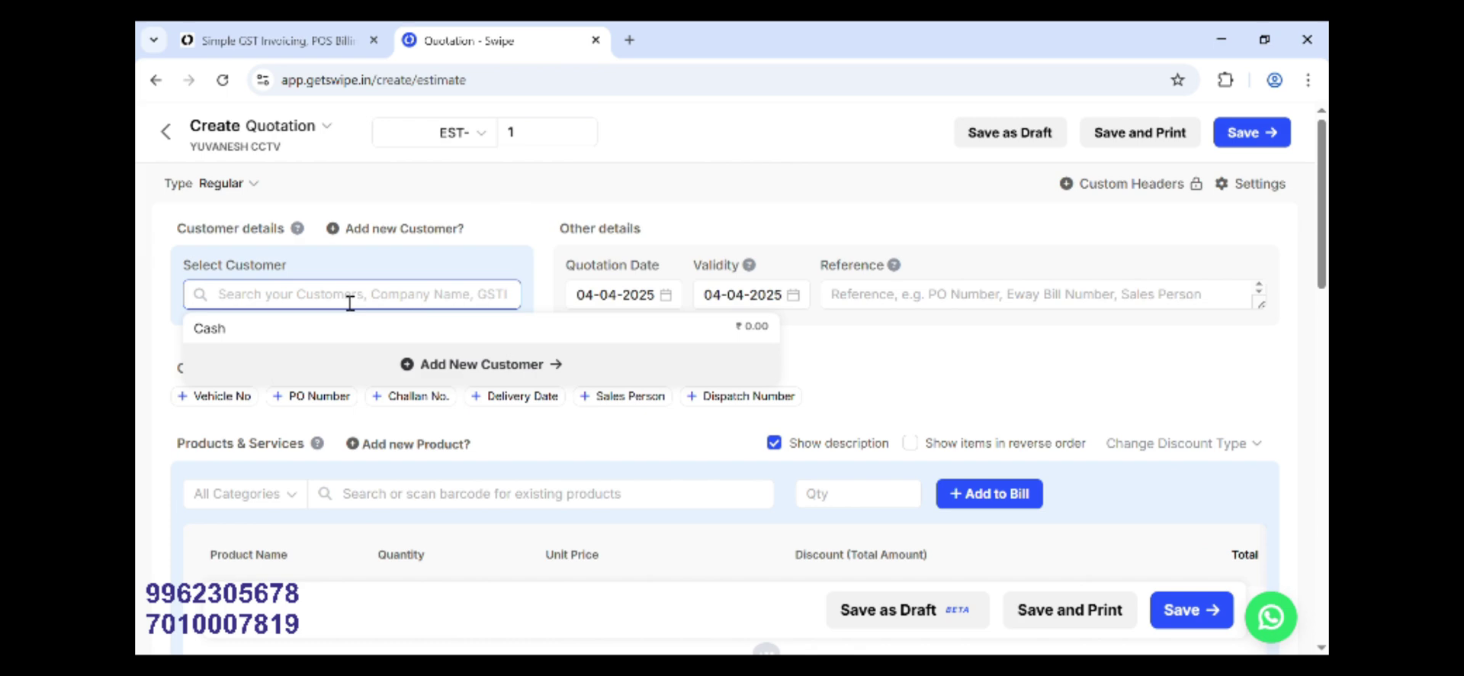
click(490, 366)
click(775, 268)
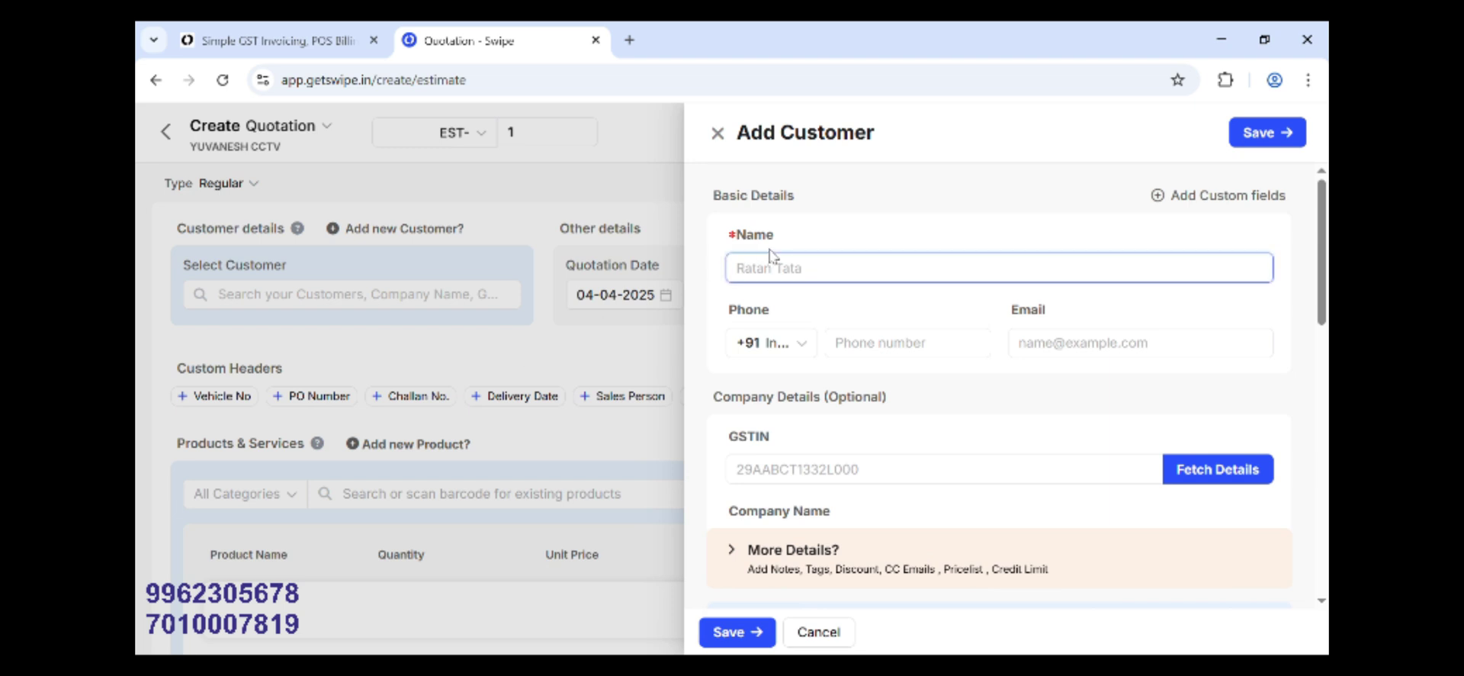
text(PR)
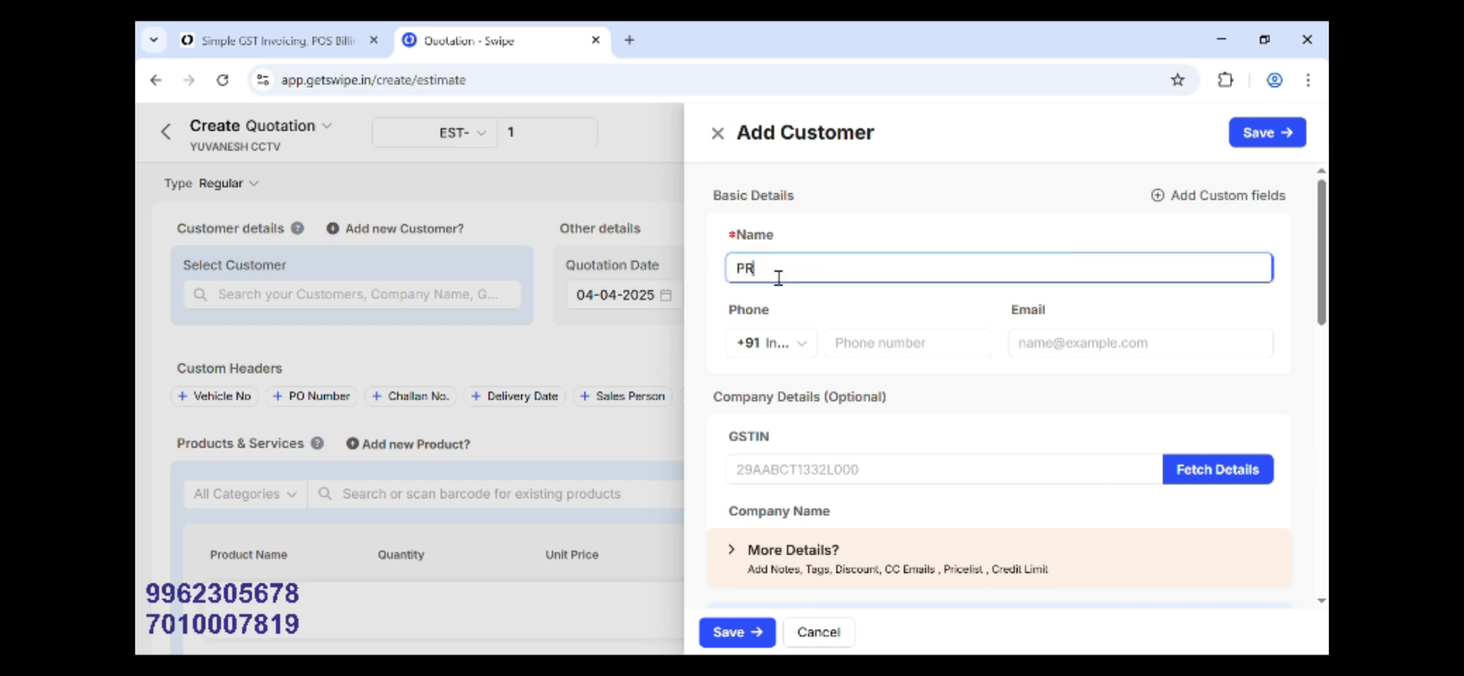
text(ABHAKARAN)
key(Tab)
key(Tab)
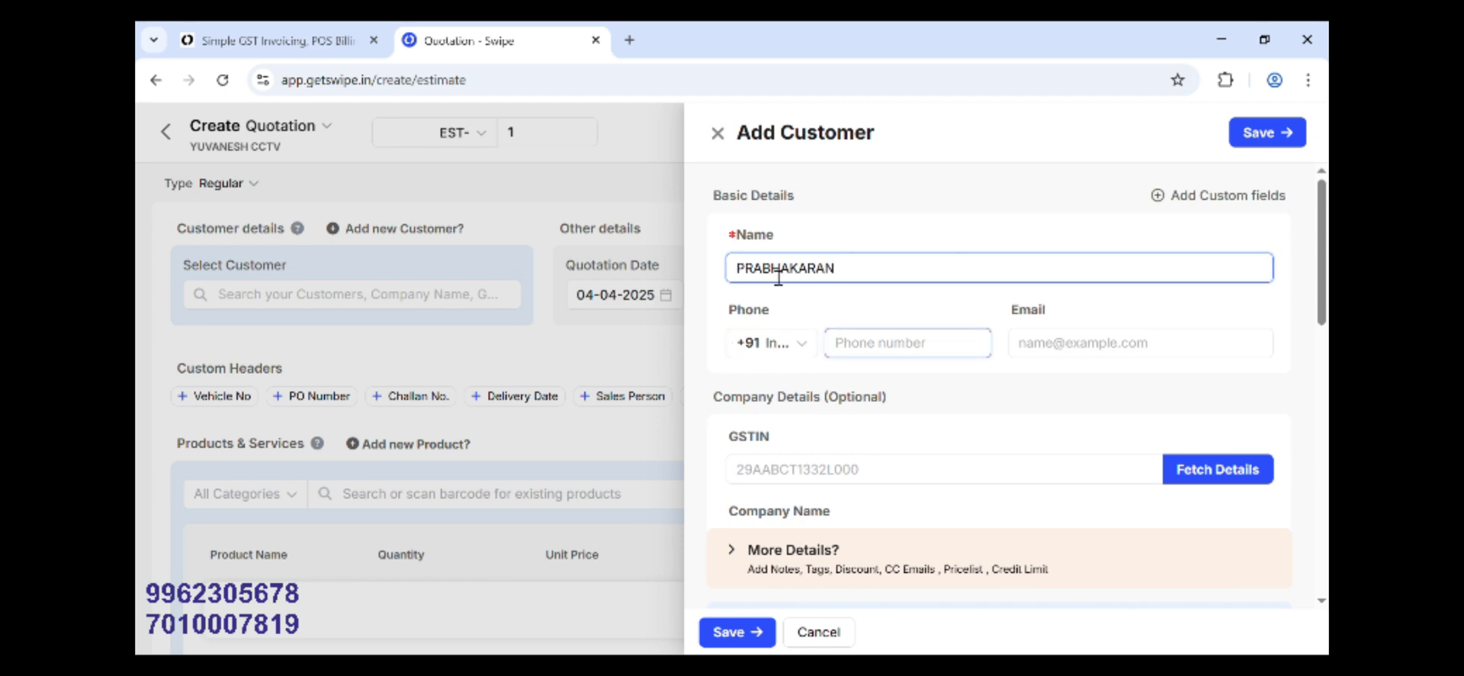
text(99623056)
key(Tab)
key(Tab)
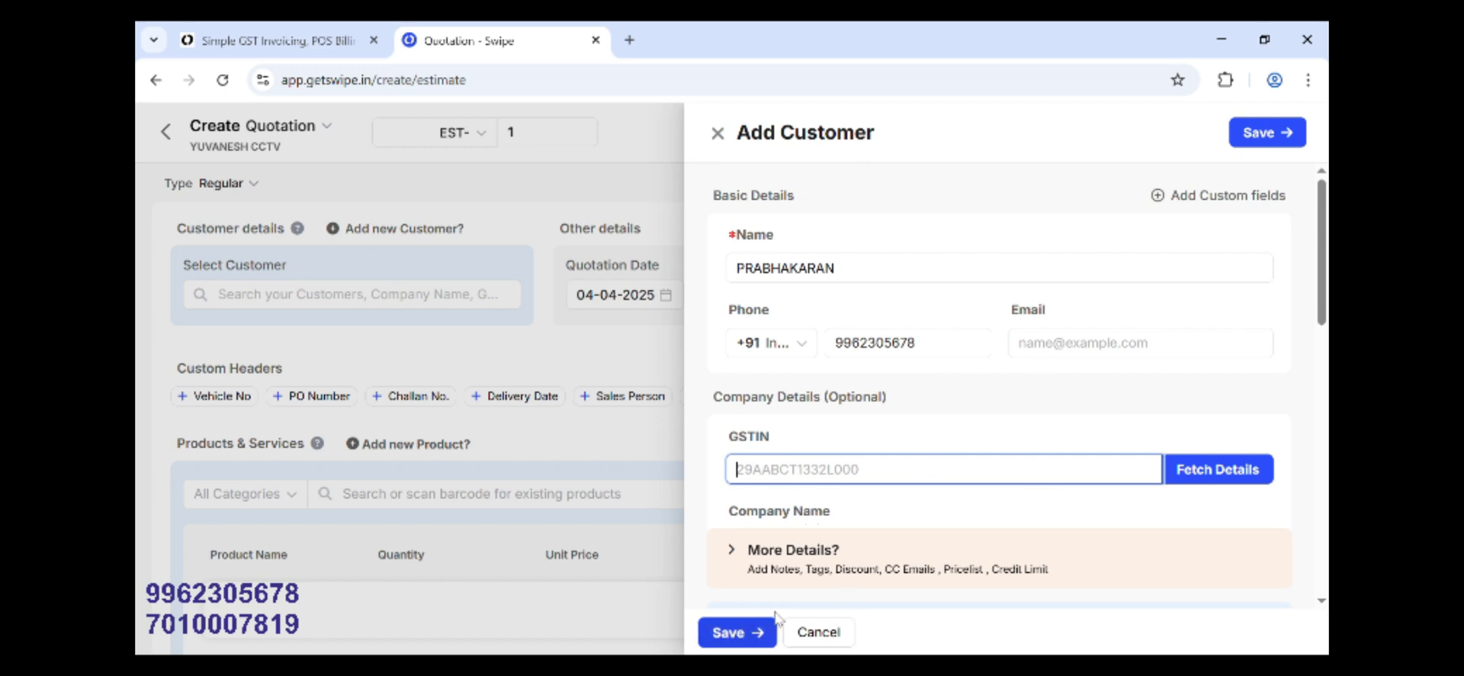
click(741, 631)
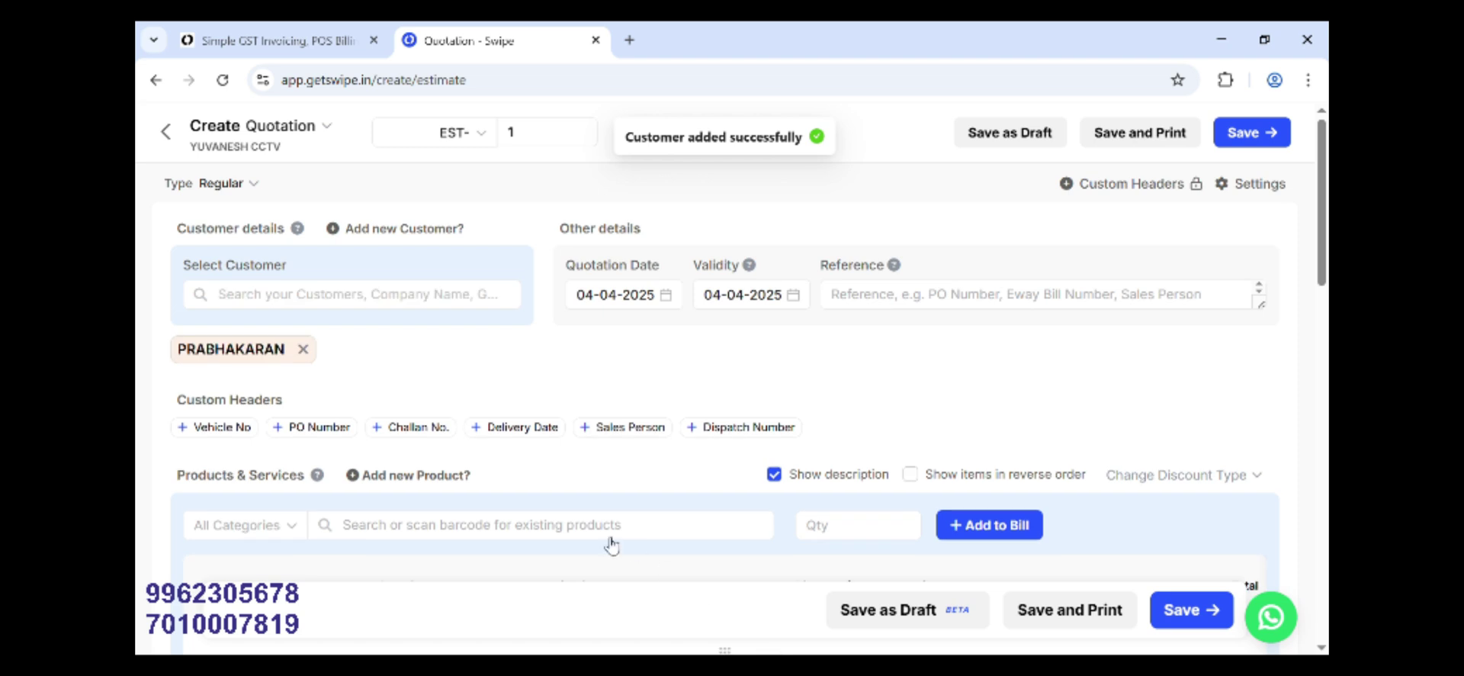
- Enter HIKVISION 4 CH DVR in the product search and start filling in its quantity
click(389, 529)
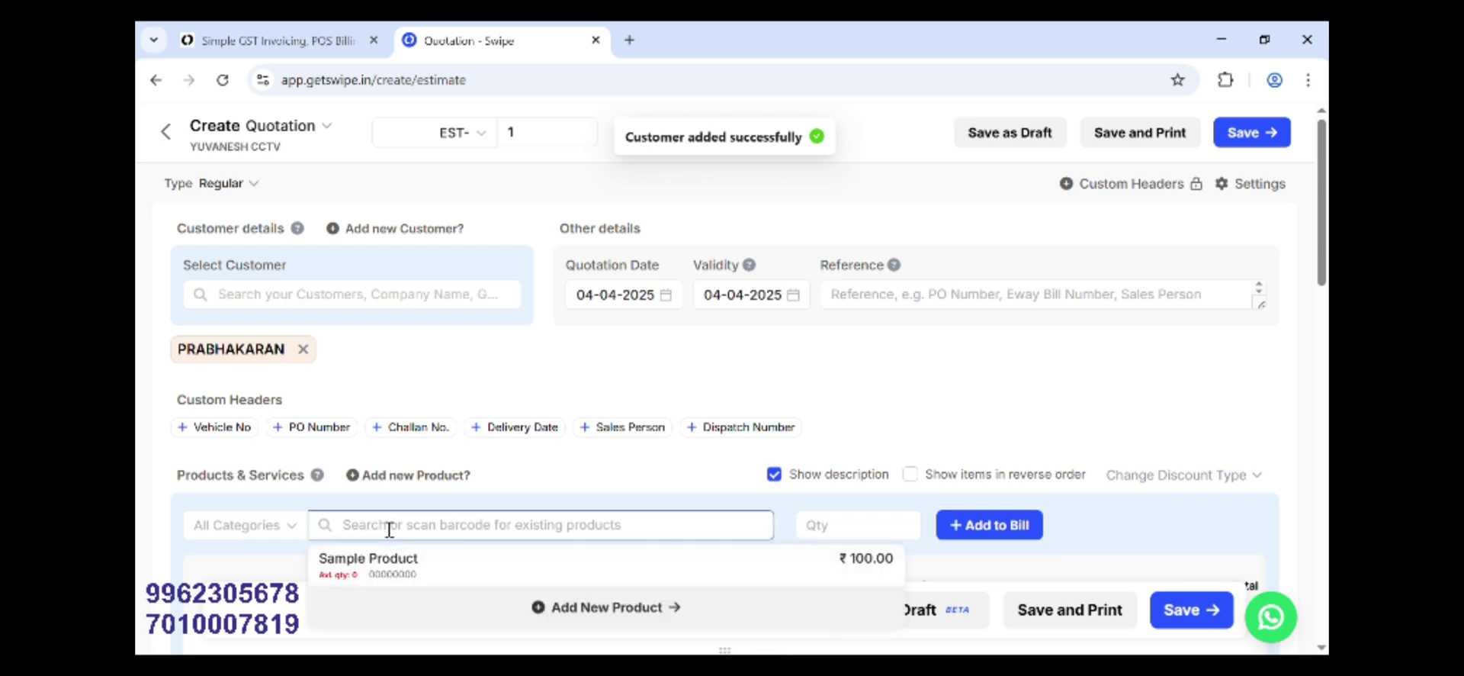
text(H)
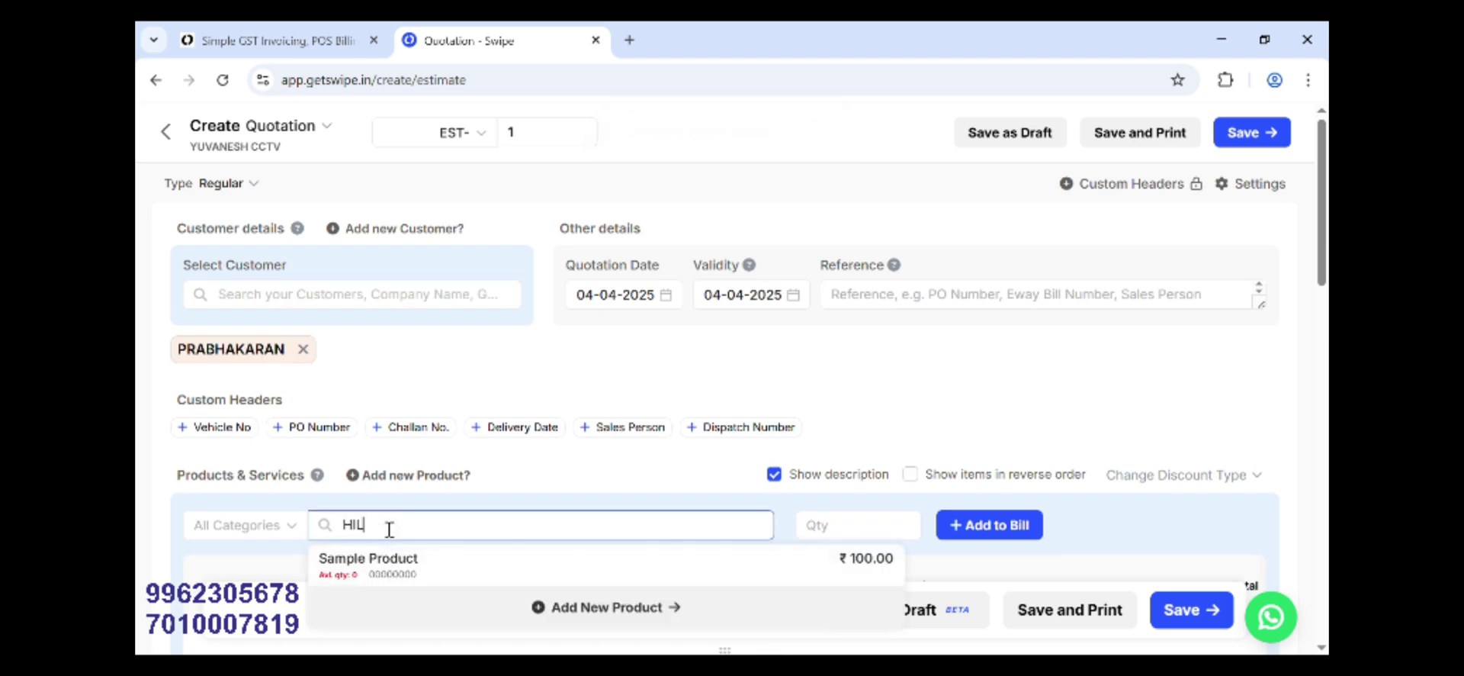
text(I)
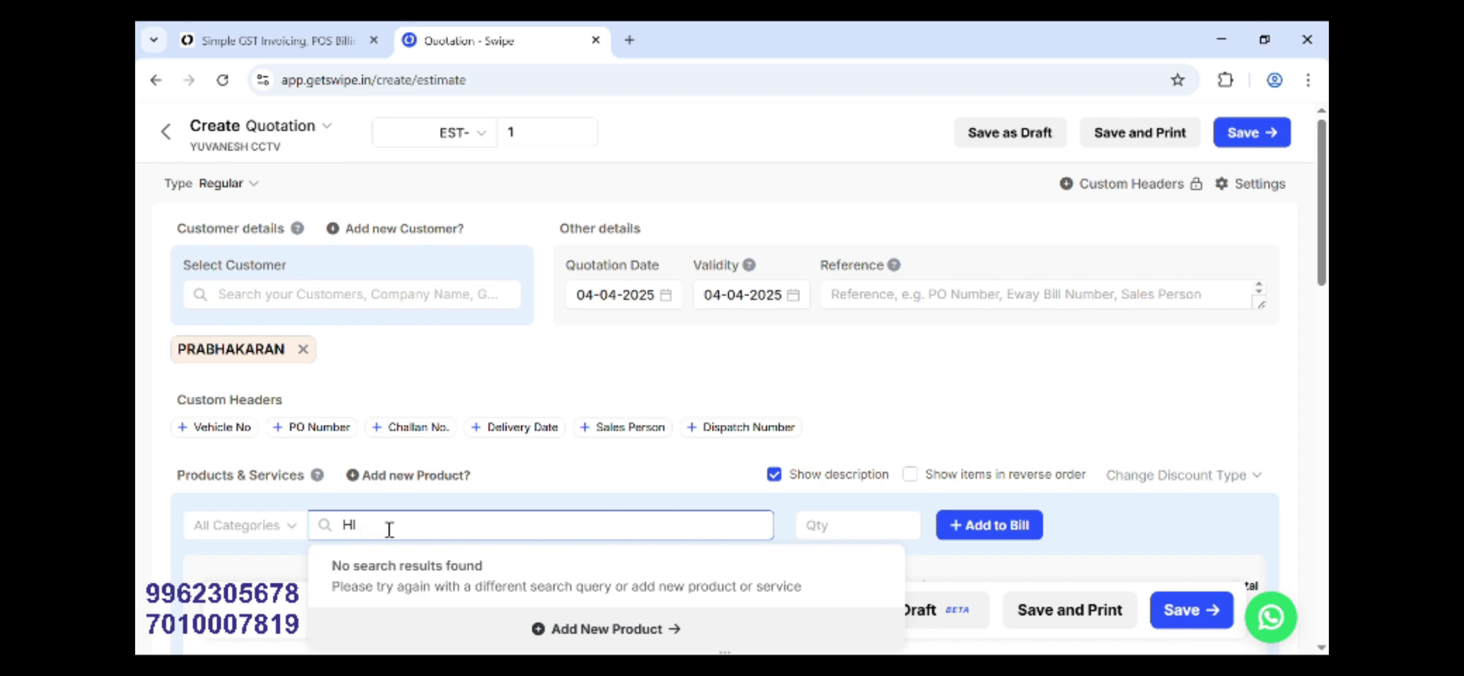
text(K)
text(VISION )
text(4 CH)
text( V)
text(VR)
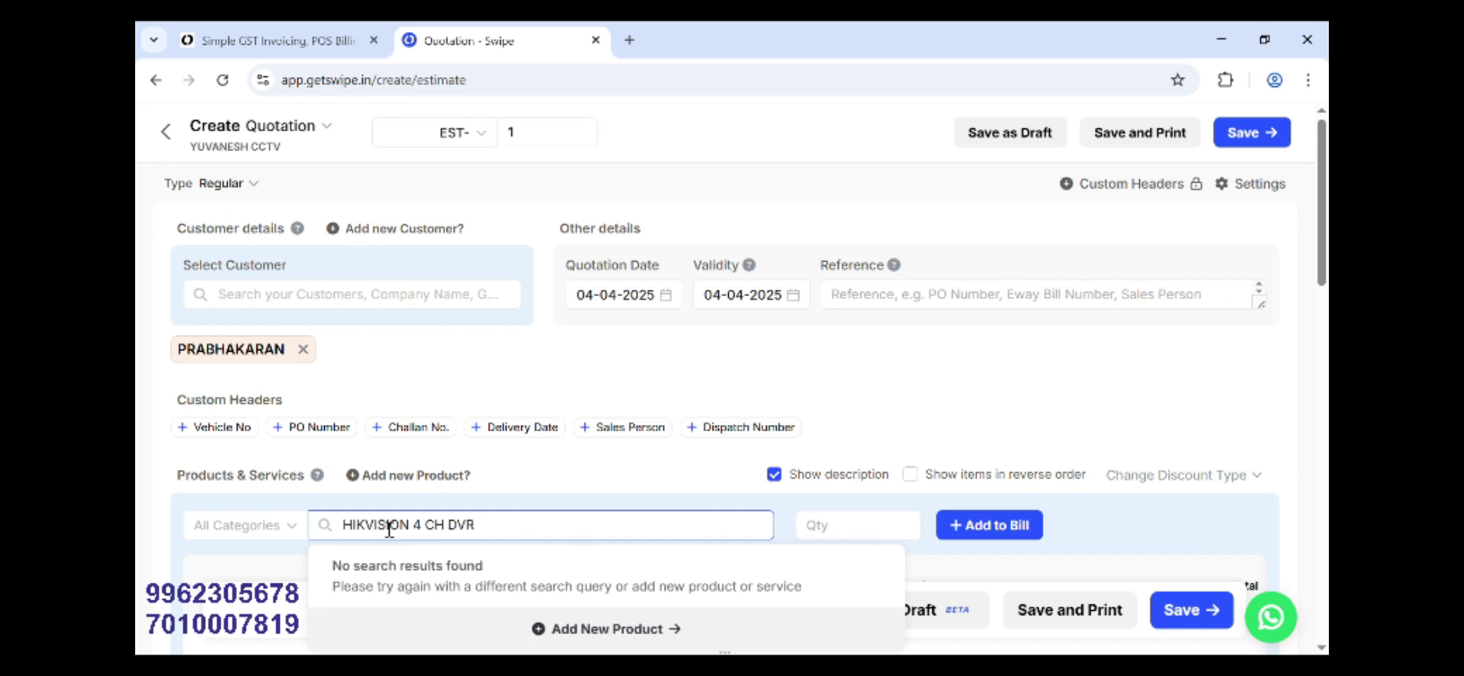
click(831, 540)
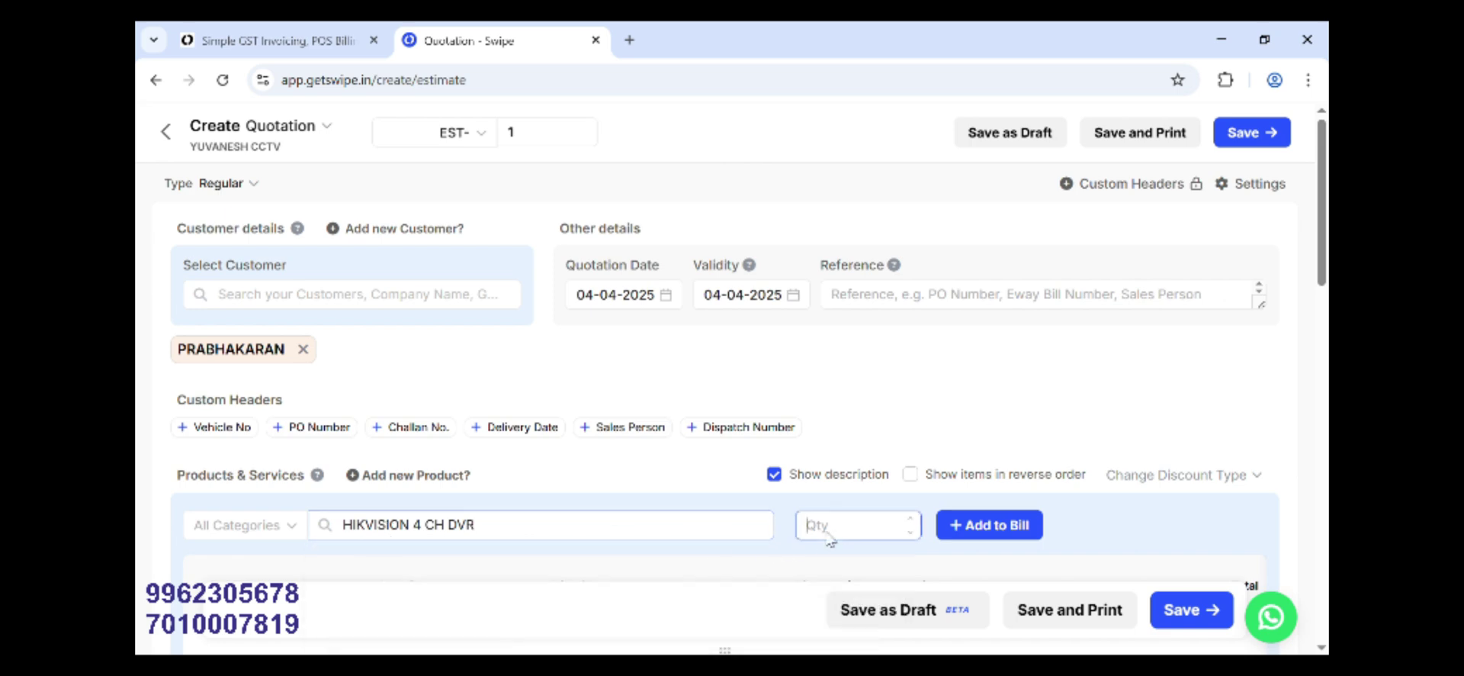
text(0)
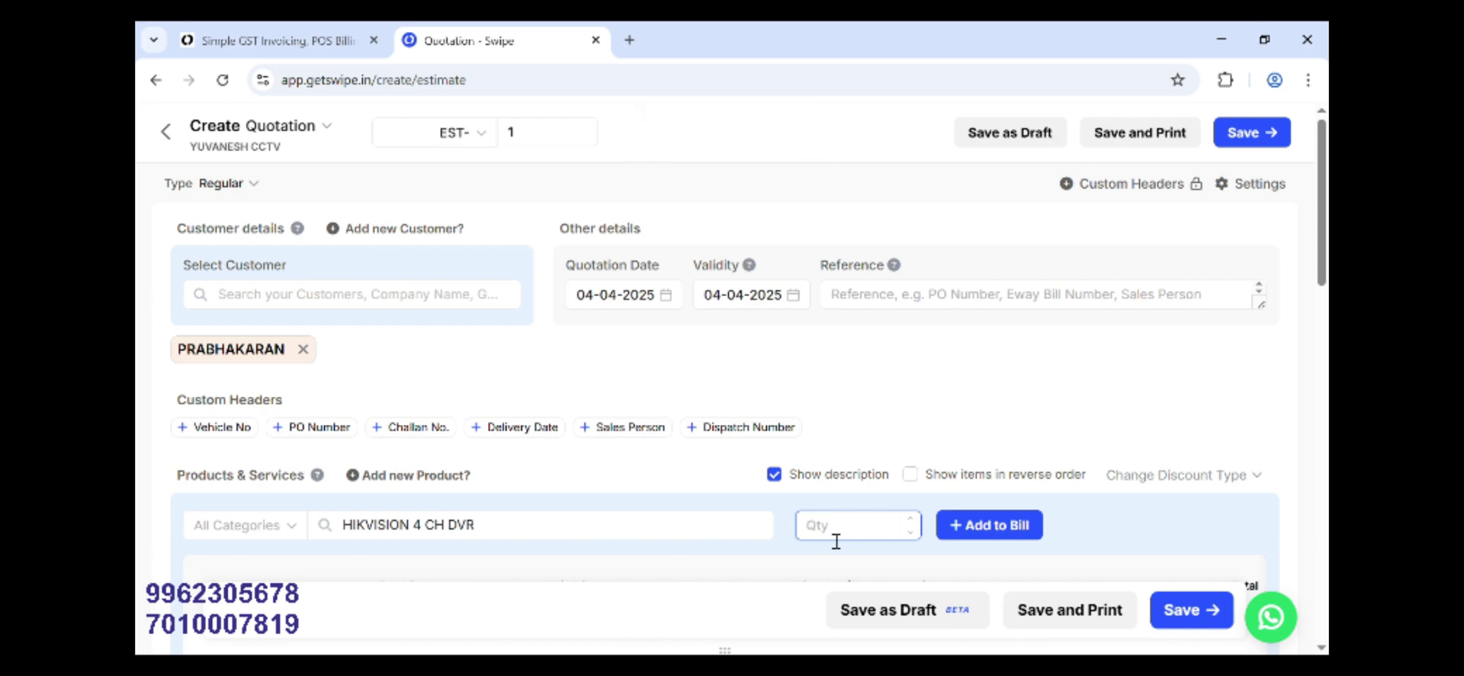
text(0)
text(0)
- Set quantity 2 and add the DVR to the bill as a new product priced ₹3,000
text(2)
click(1006, 539)
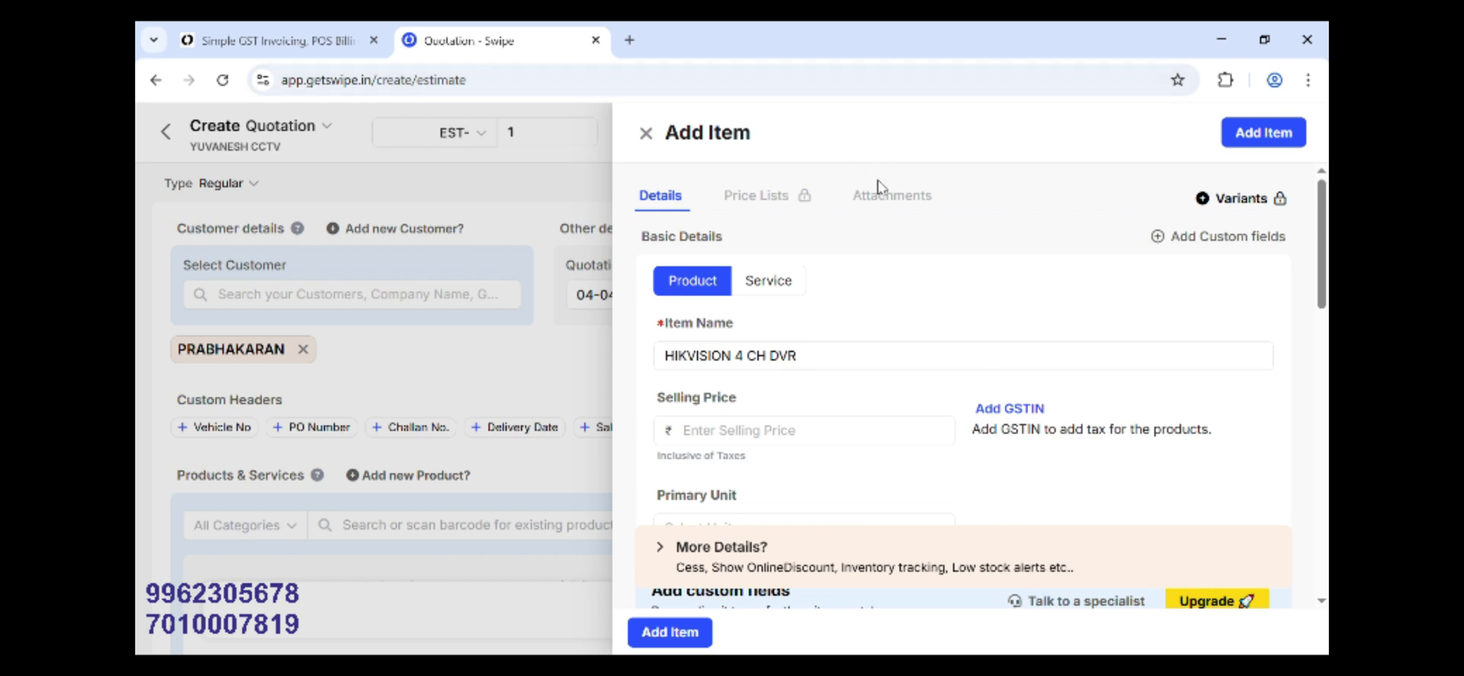
click(751, 437)
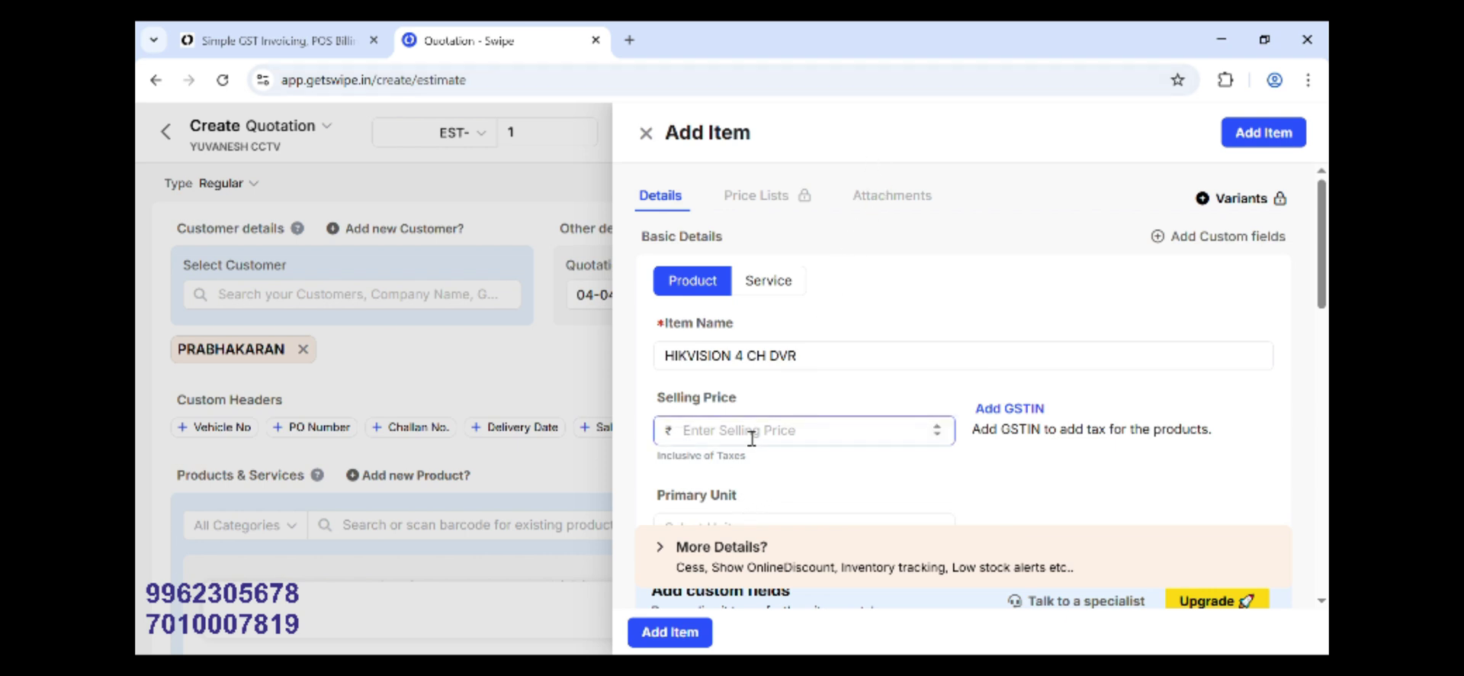
text(3000)
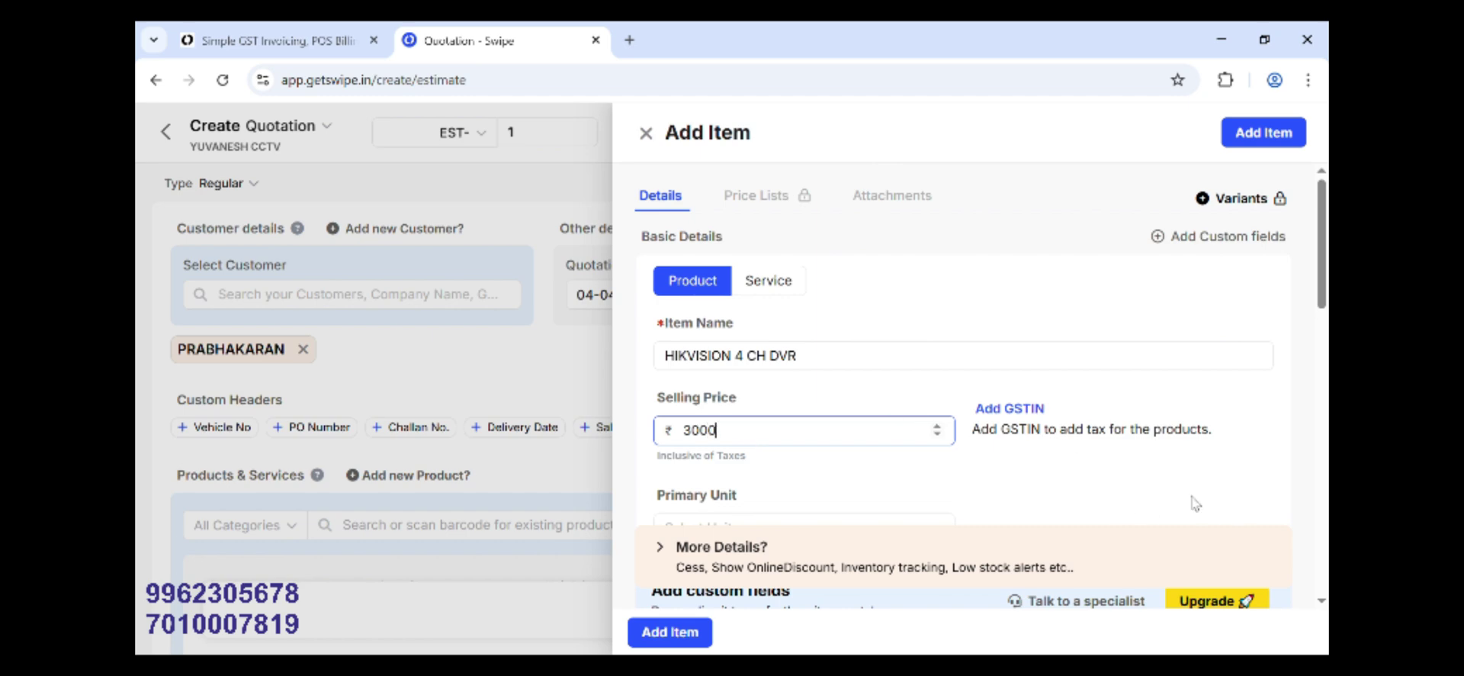
click(683, 635)
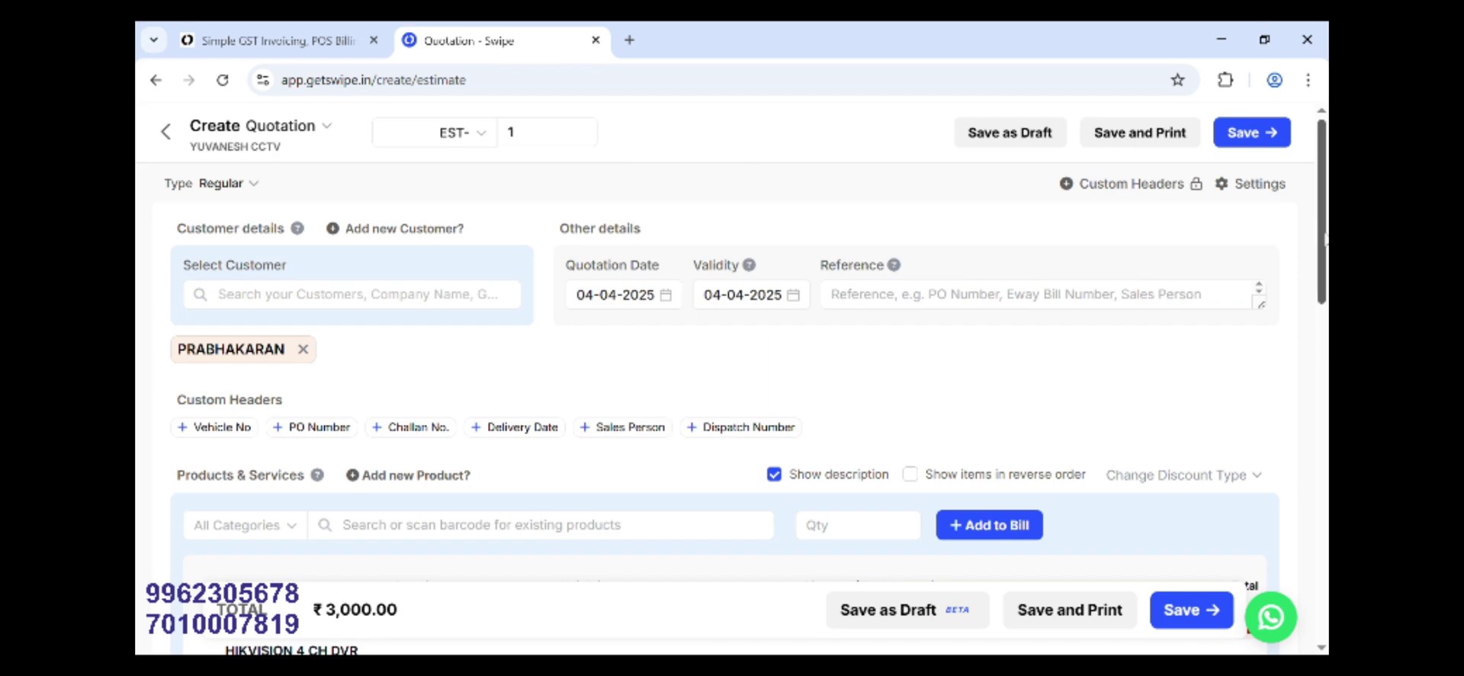
drag(1325, 239, 1324, 426)
- Save quotation EST-1, download its PDF, and close the preview
click(1183, 606)
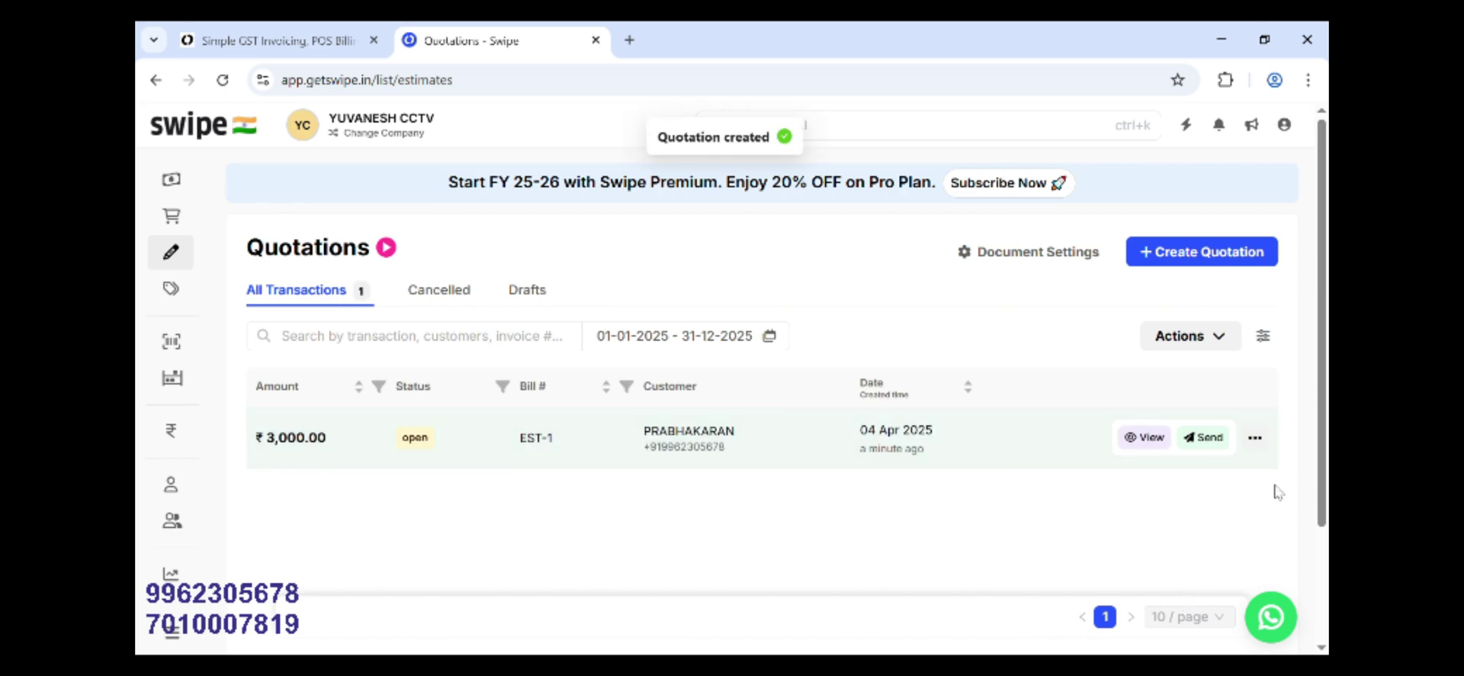
click(1153, 440)
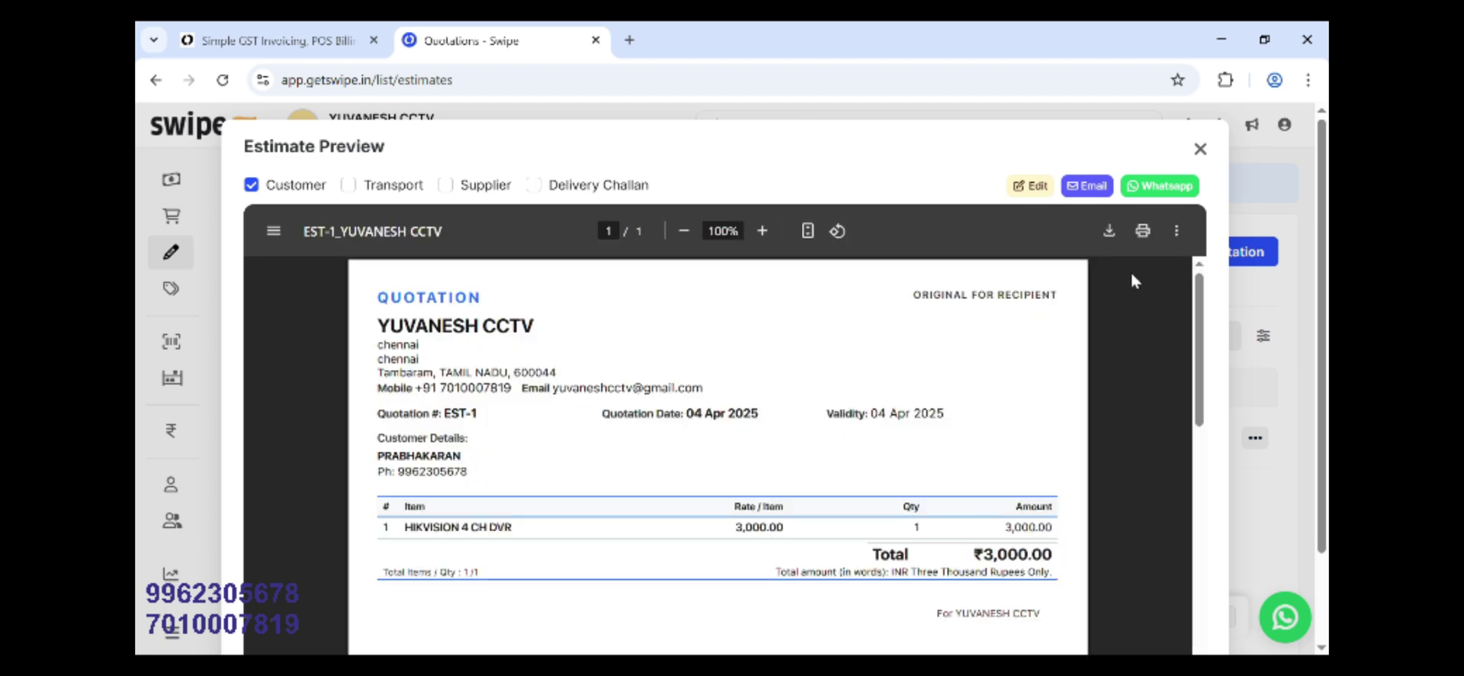
click(1110, 242)
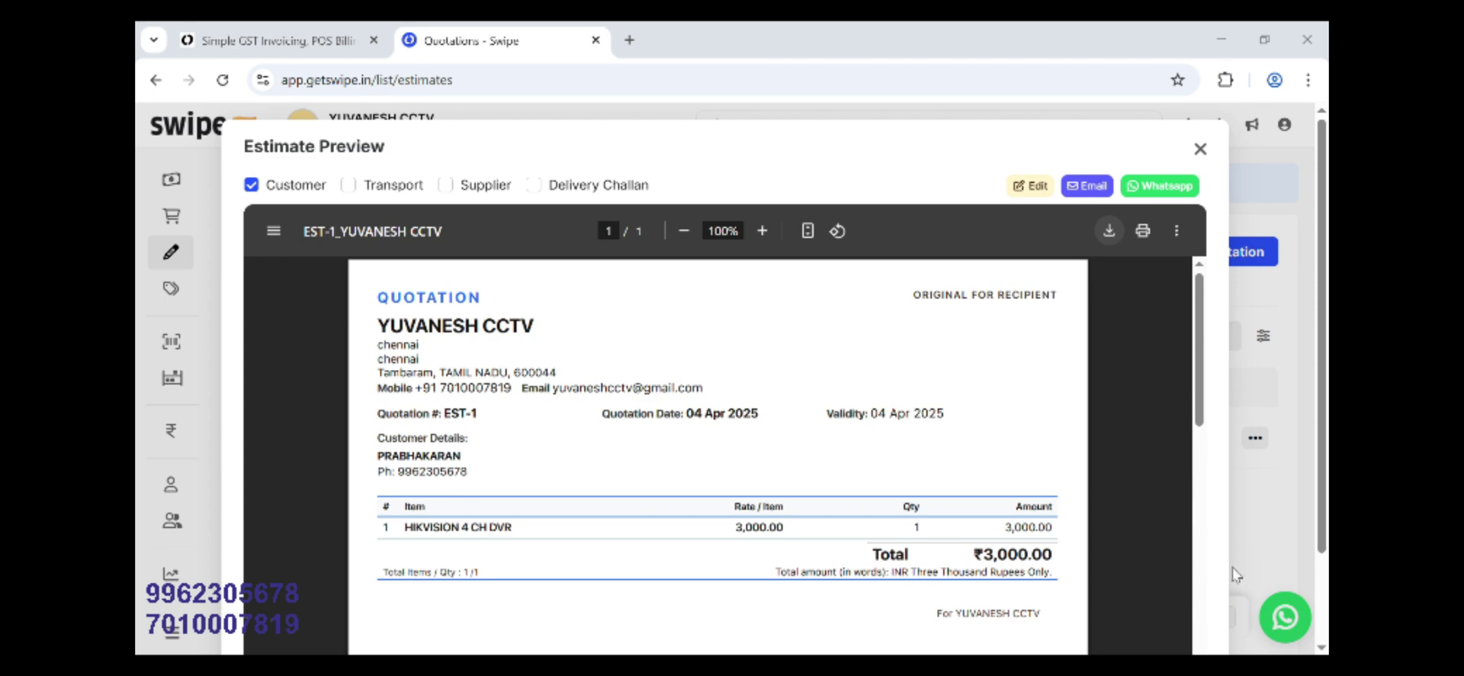
key(Return)
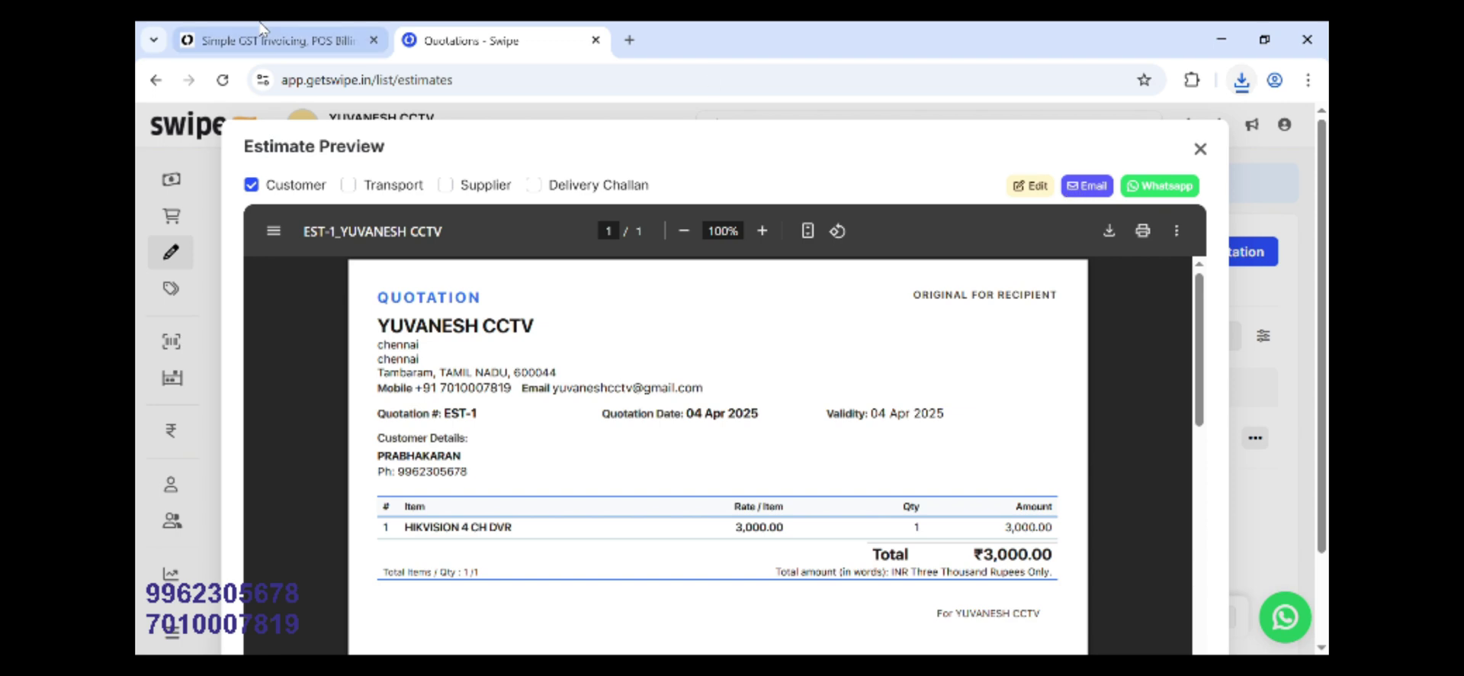
click(1199, 148)
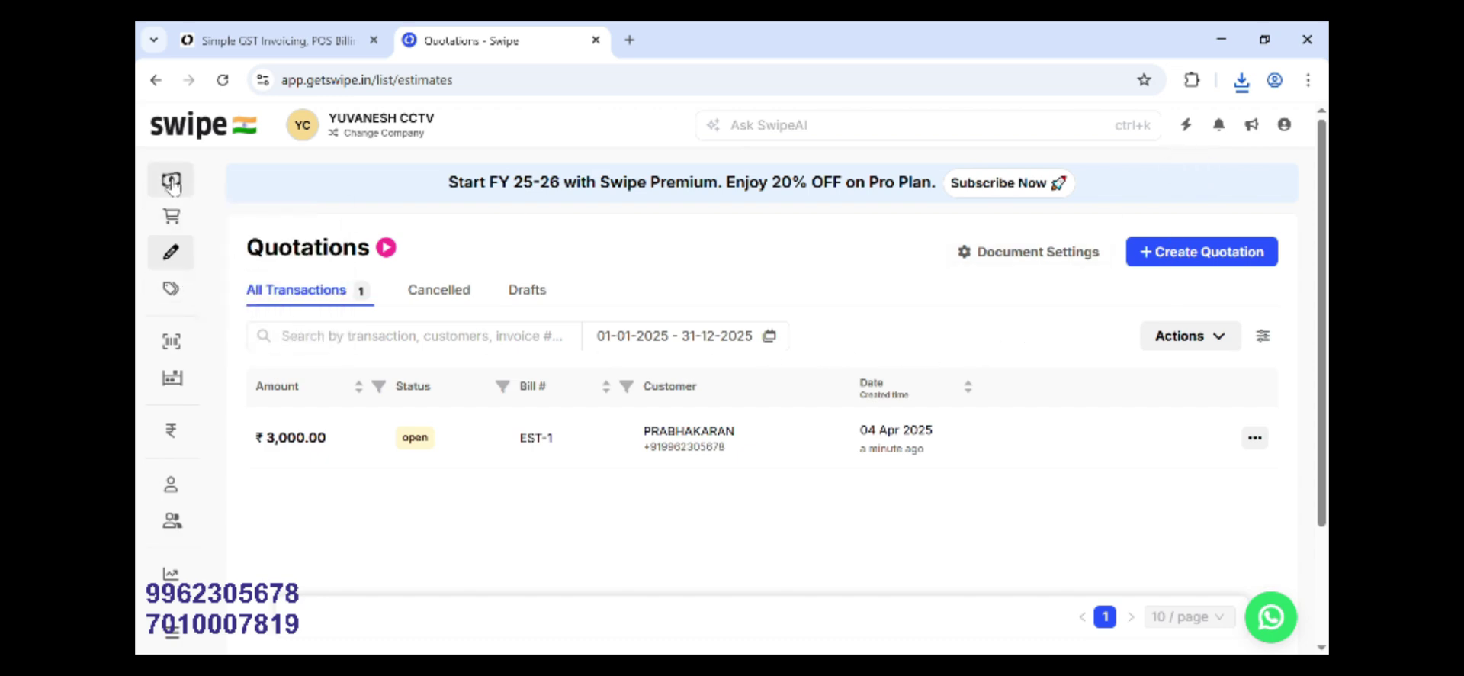
- Start a new sales invoice and enter the customer's name
mouse_move(171, 180)
click(222, 184)
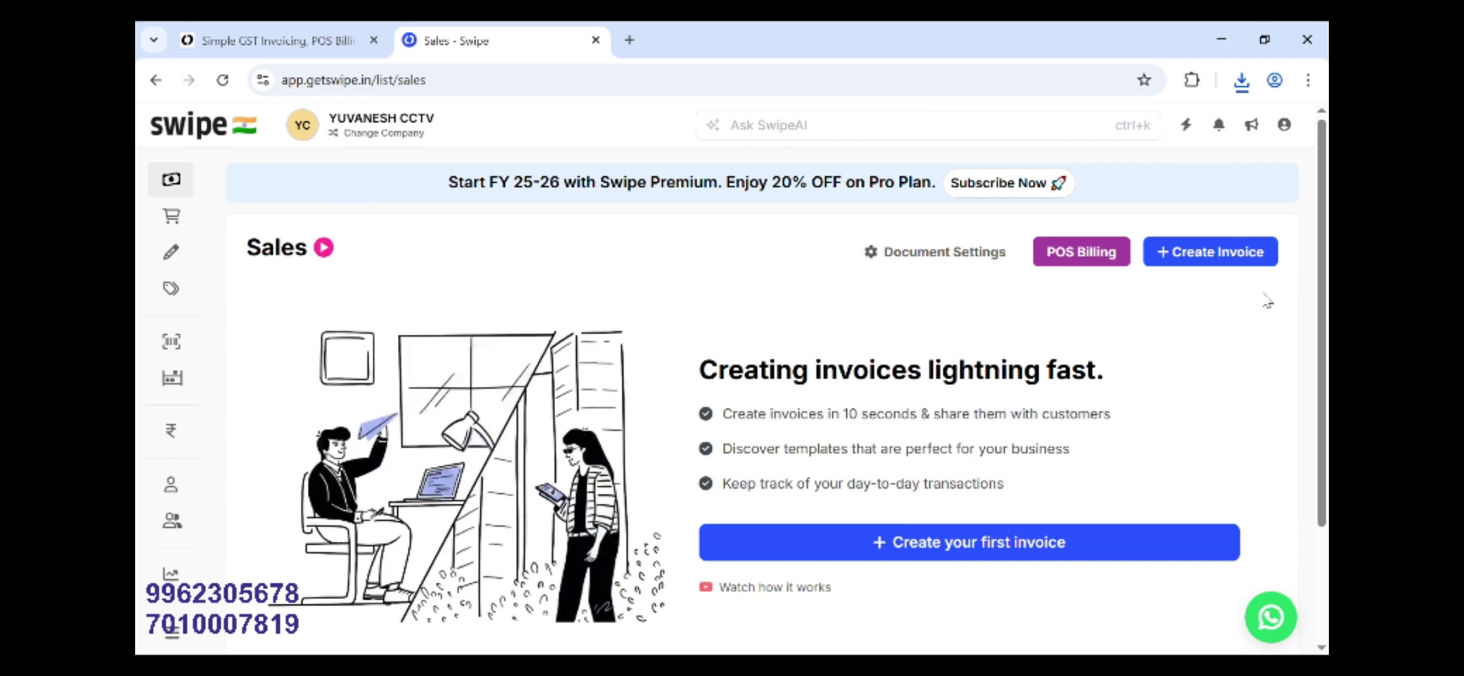
click(1235, 259)
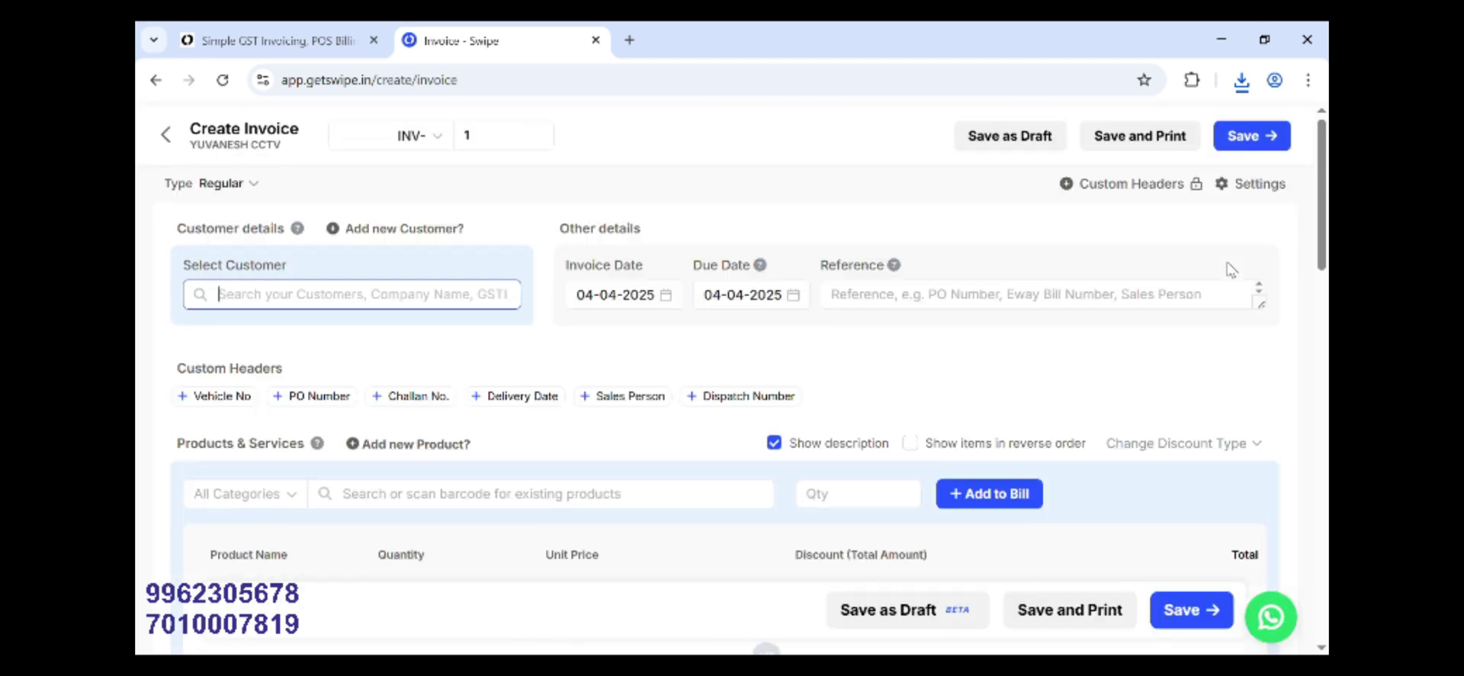
click(421, 304)
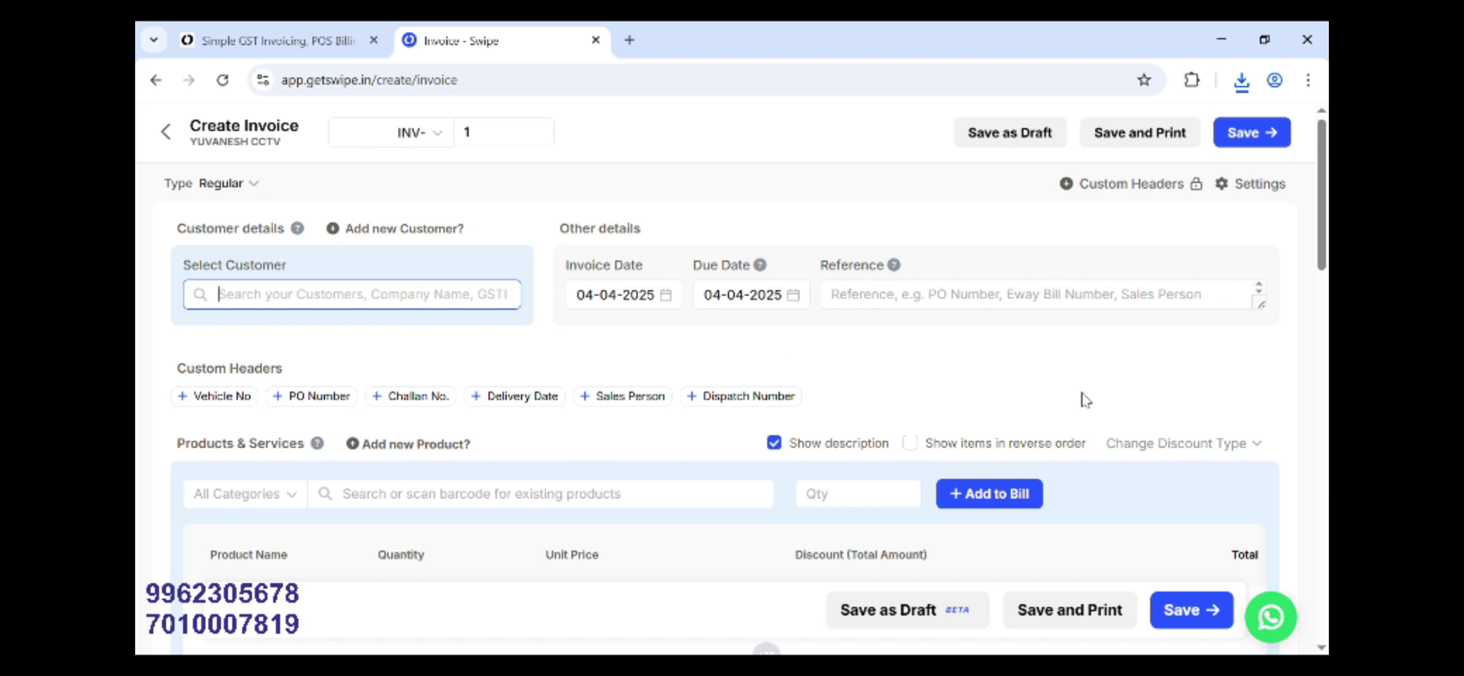
click(364, 302)
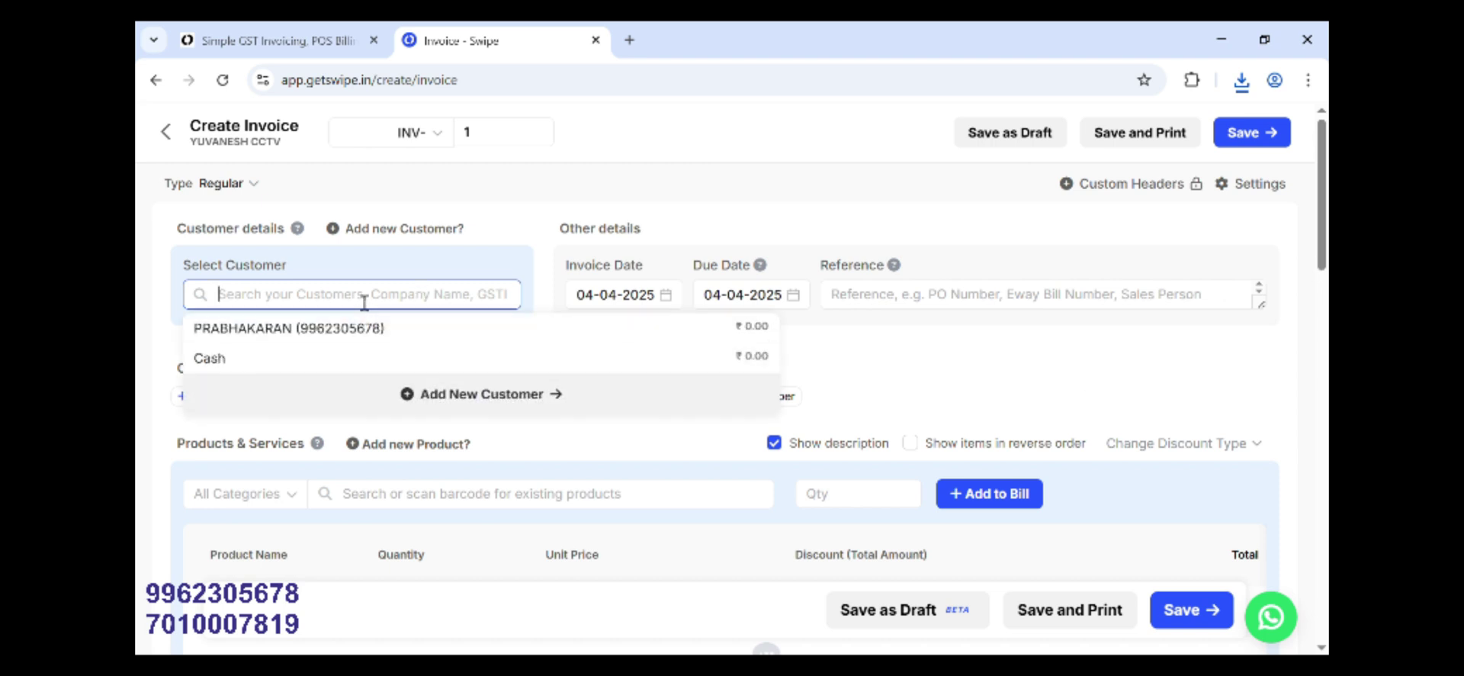
text(PRABHA)
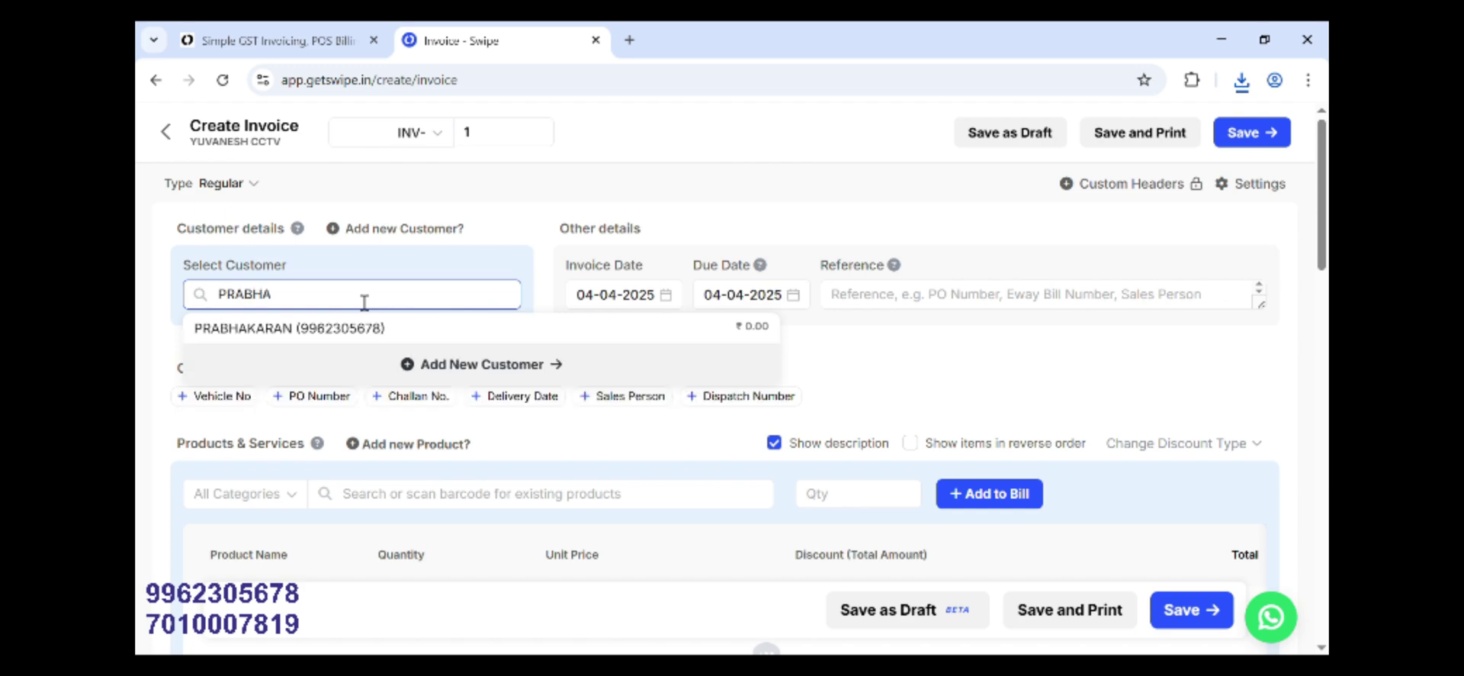
- Add five HIKVISION 4 CH DVR units at 3000 each to the bill, totalling ₹15,000
click(399, 499)
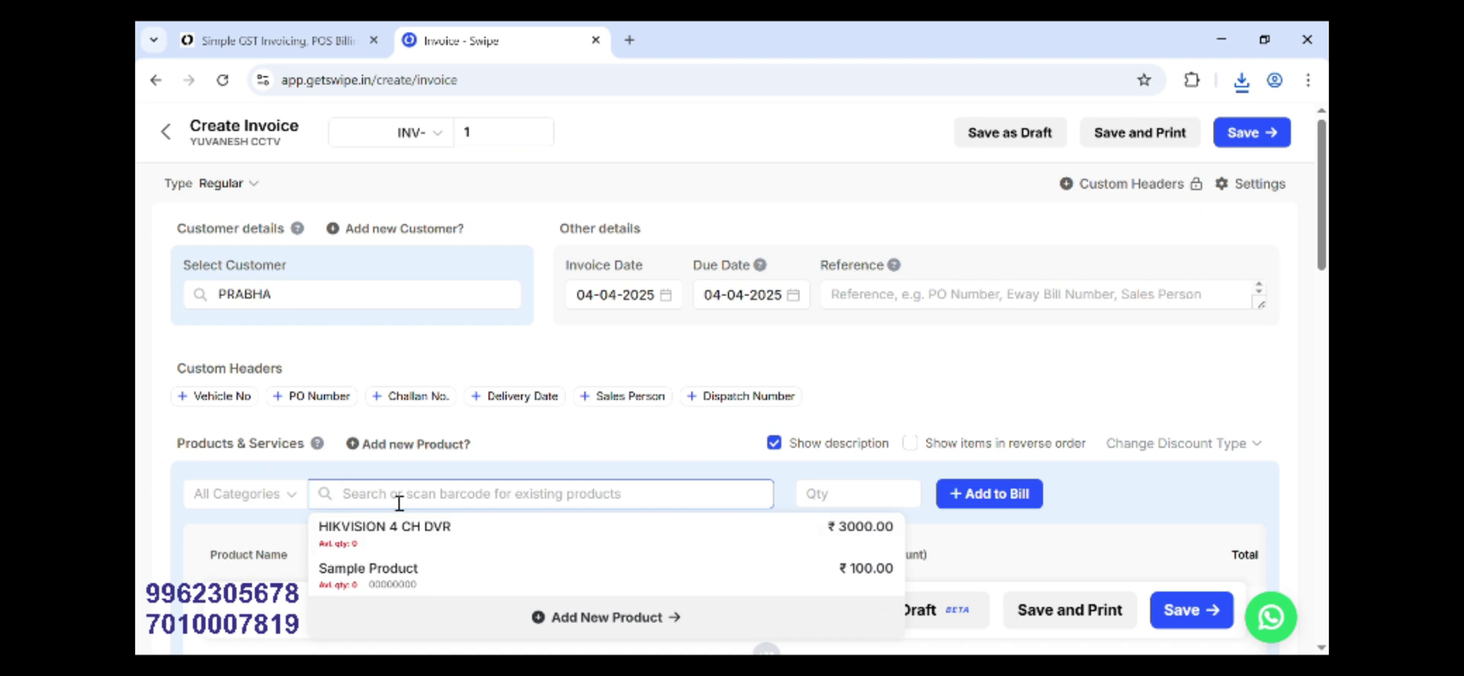
click(442, 535)
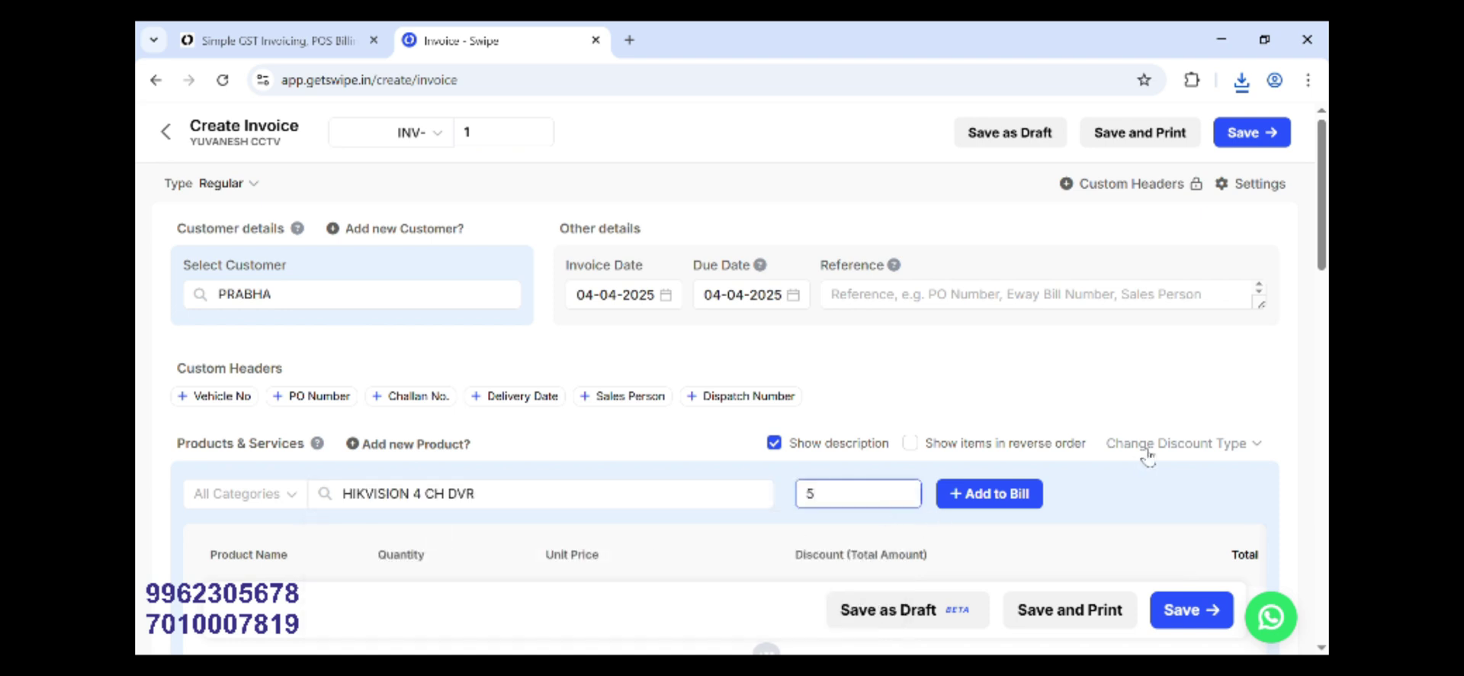
click(1023, 495)
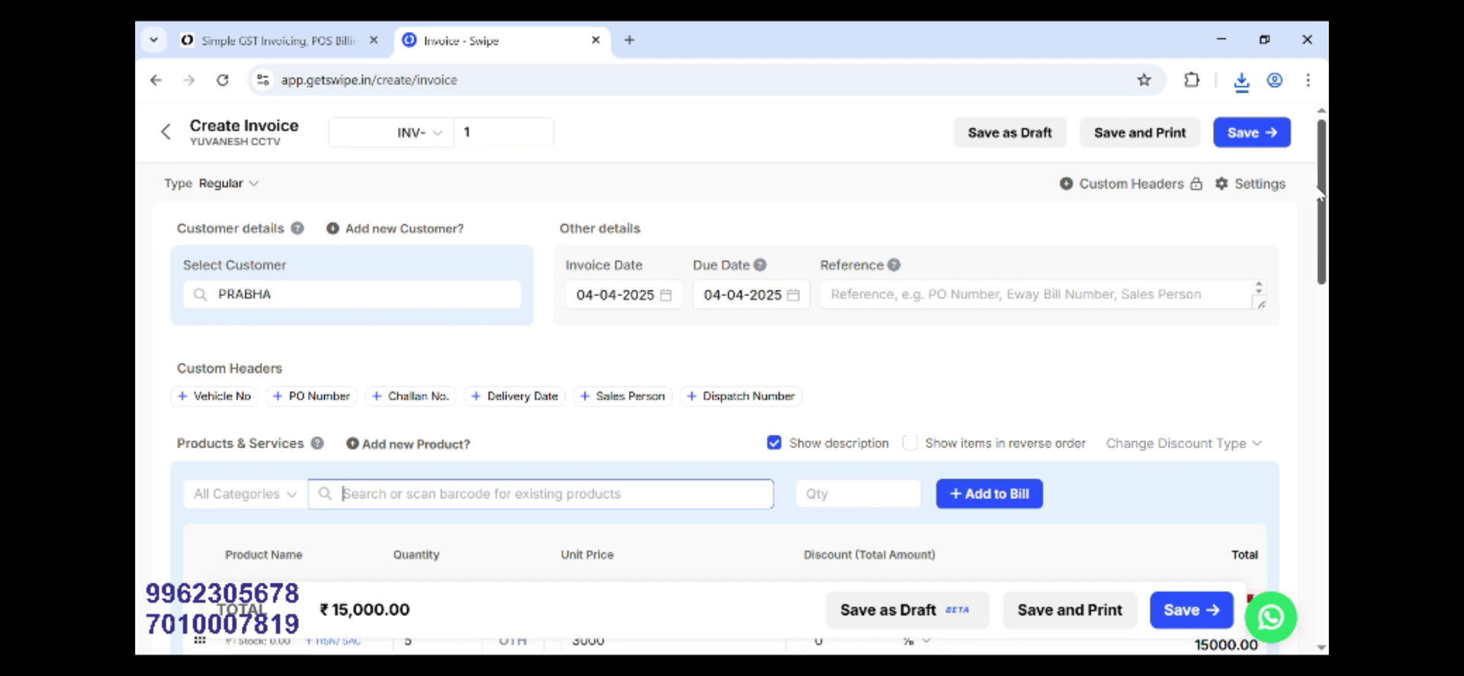
scroll(1323, 190, down, 4)
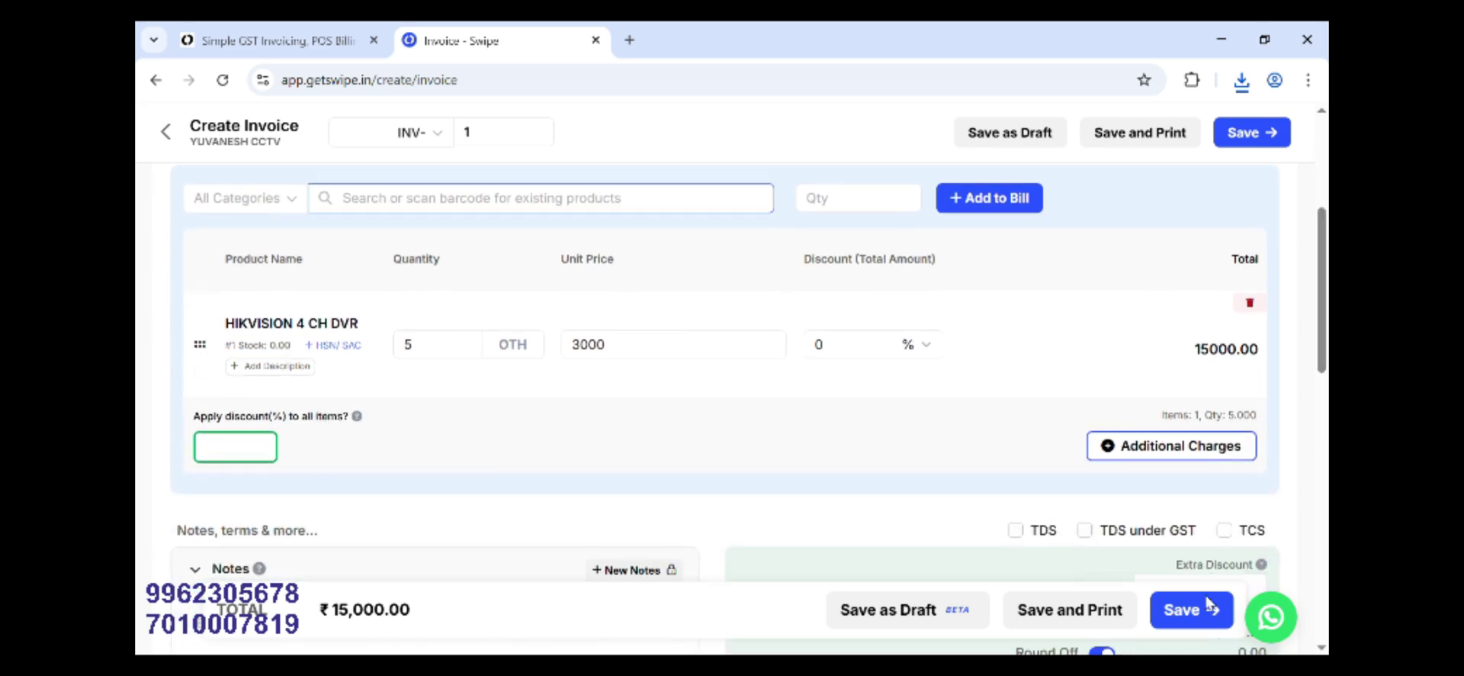
- Save the new customer with their phone number, then save invoice INV-1 for ₹15,000 as pending
click(1194, 624)
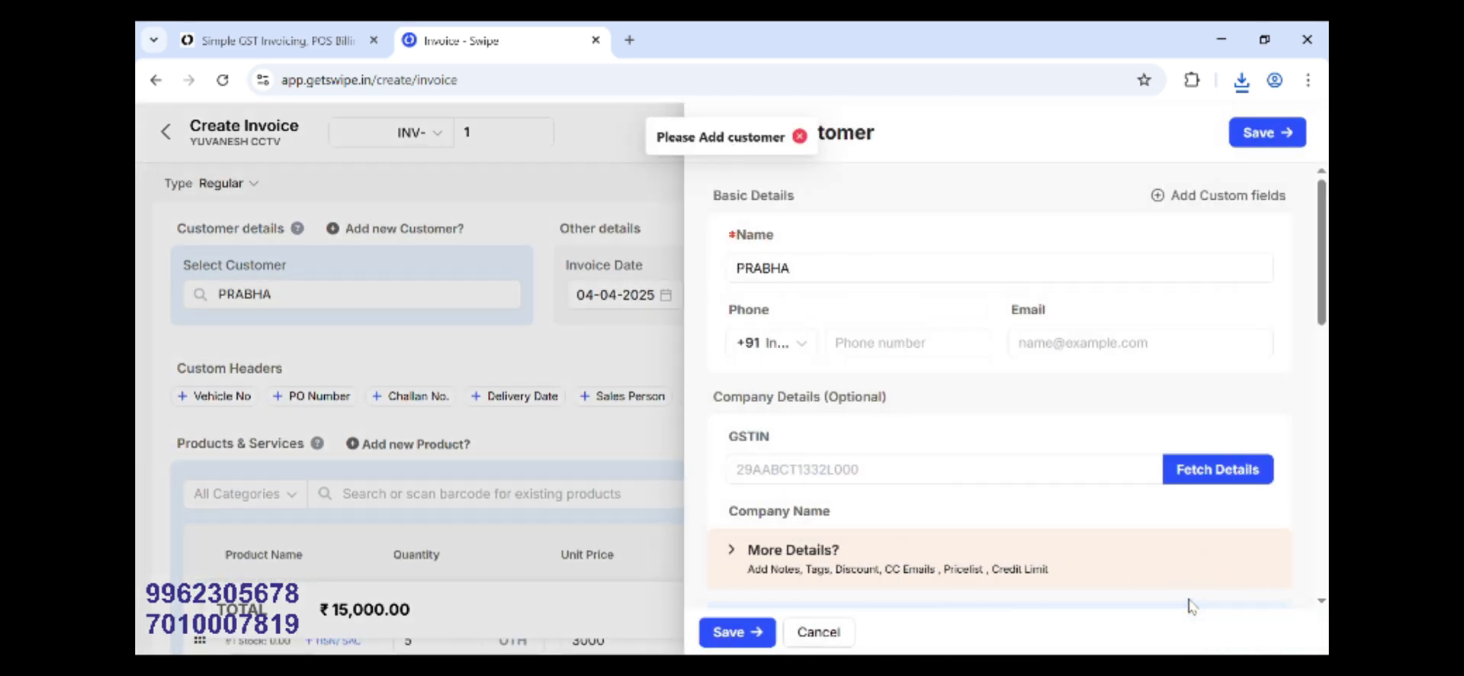
click(887, 353)
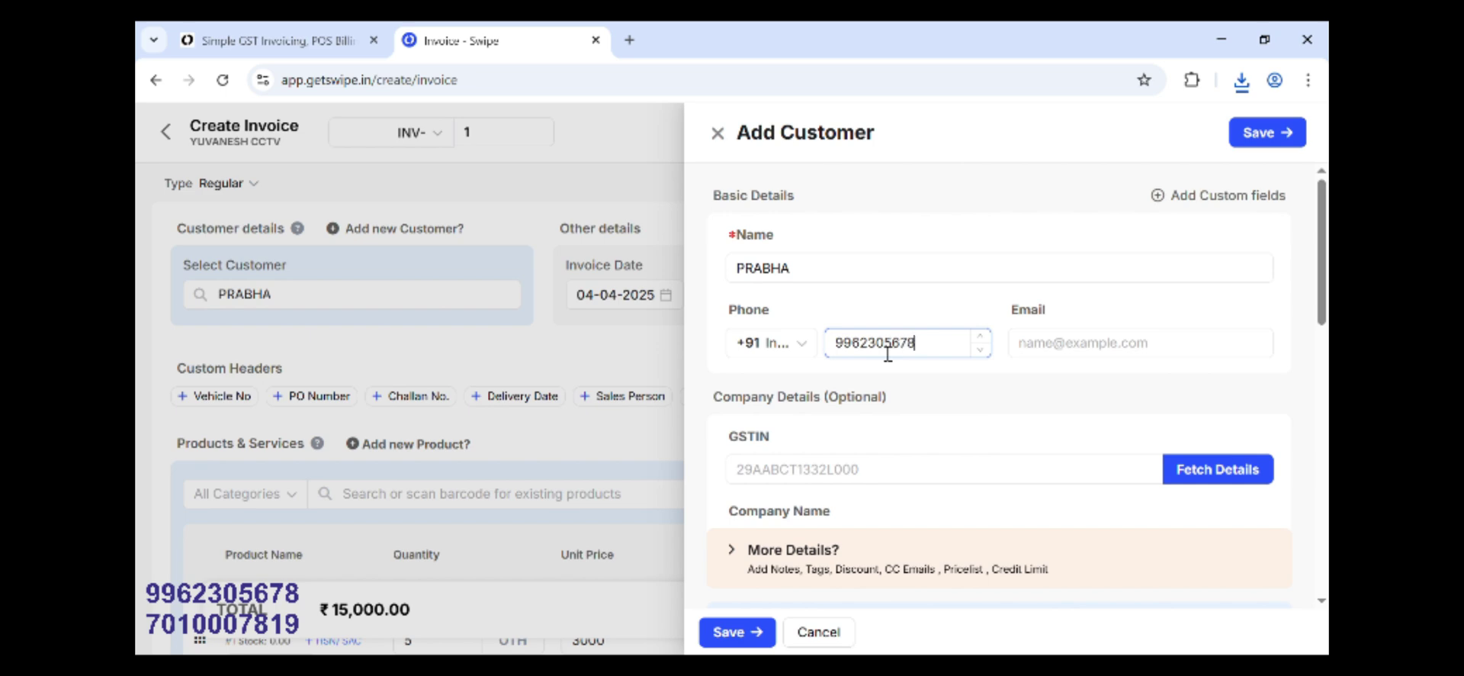
click(733, 631)
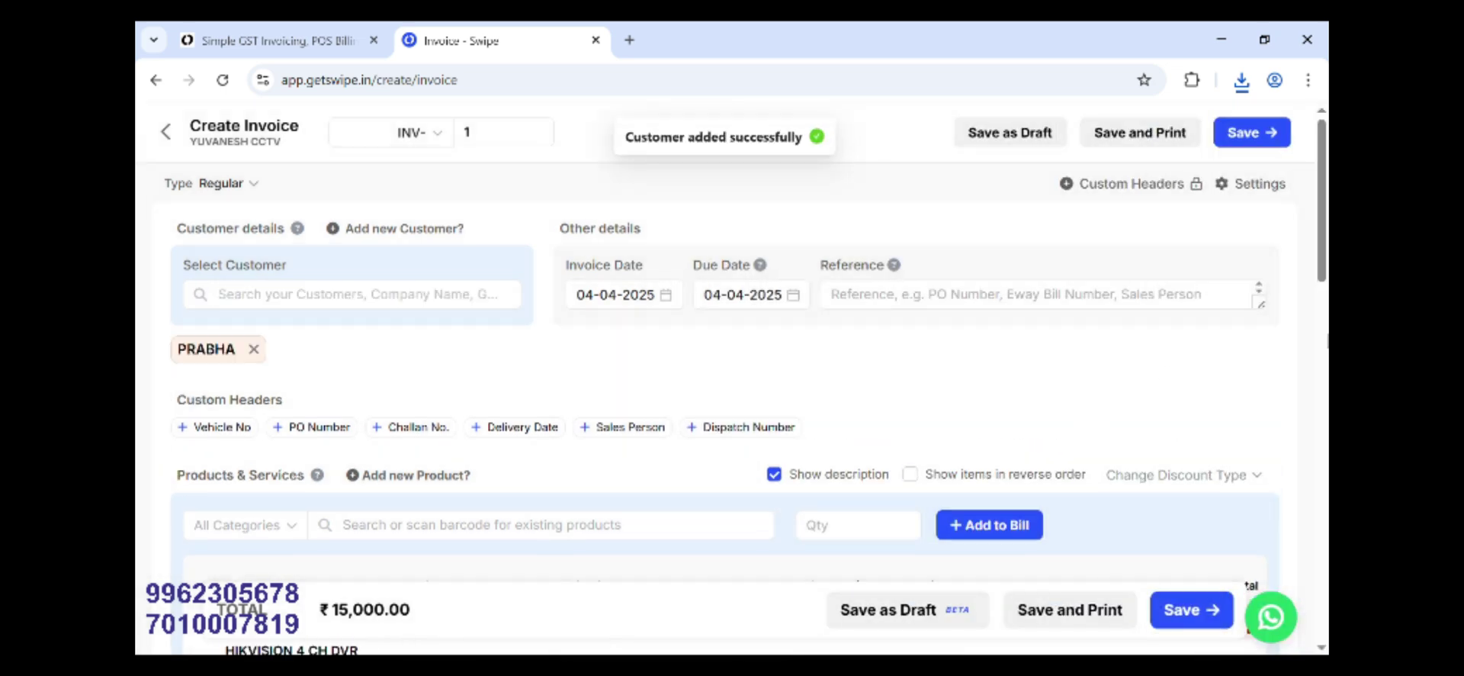
click(1201, 614)
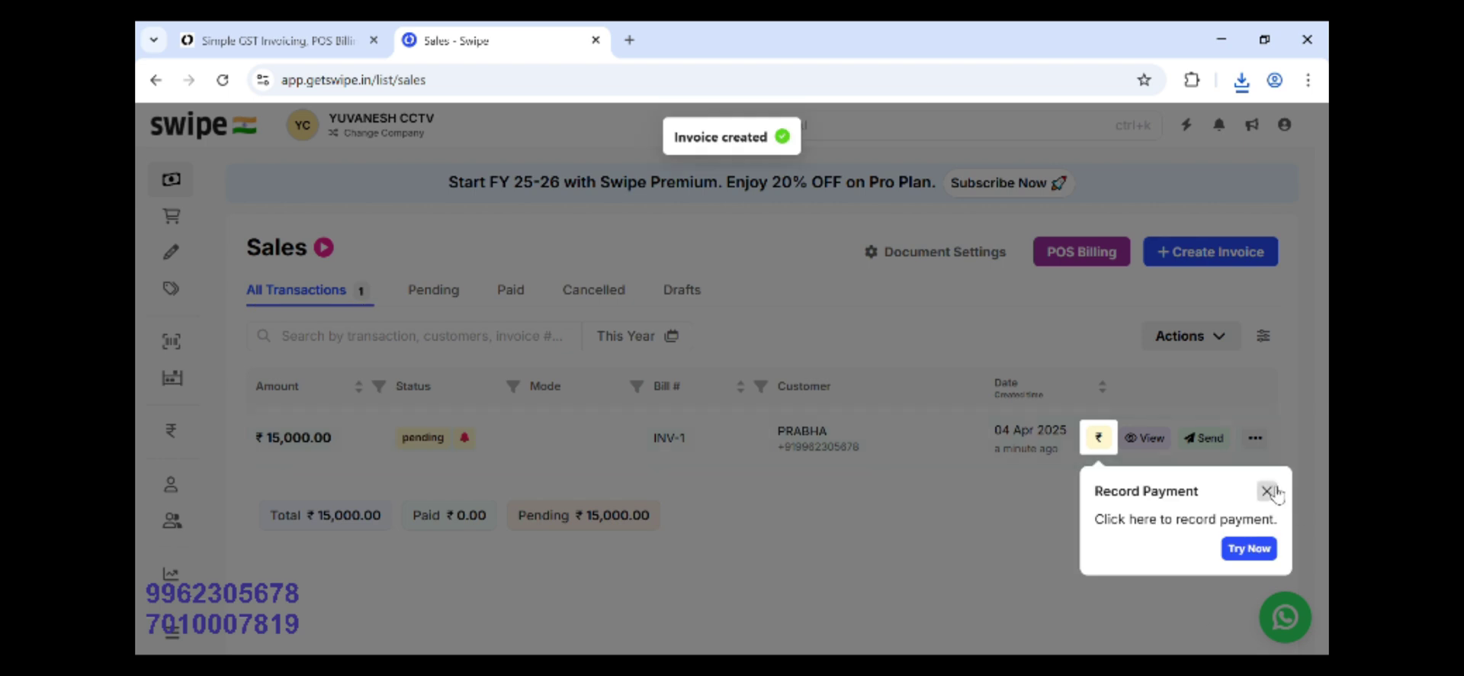
click(1266, 491)
click(1149, 445)
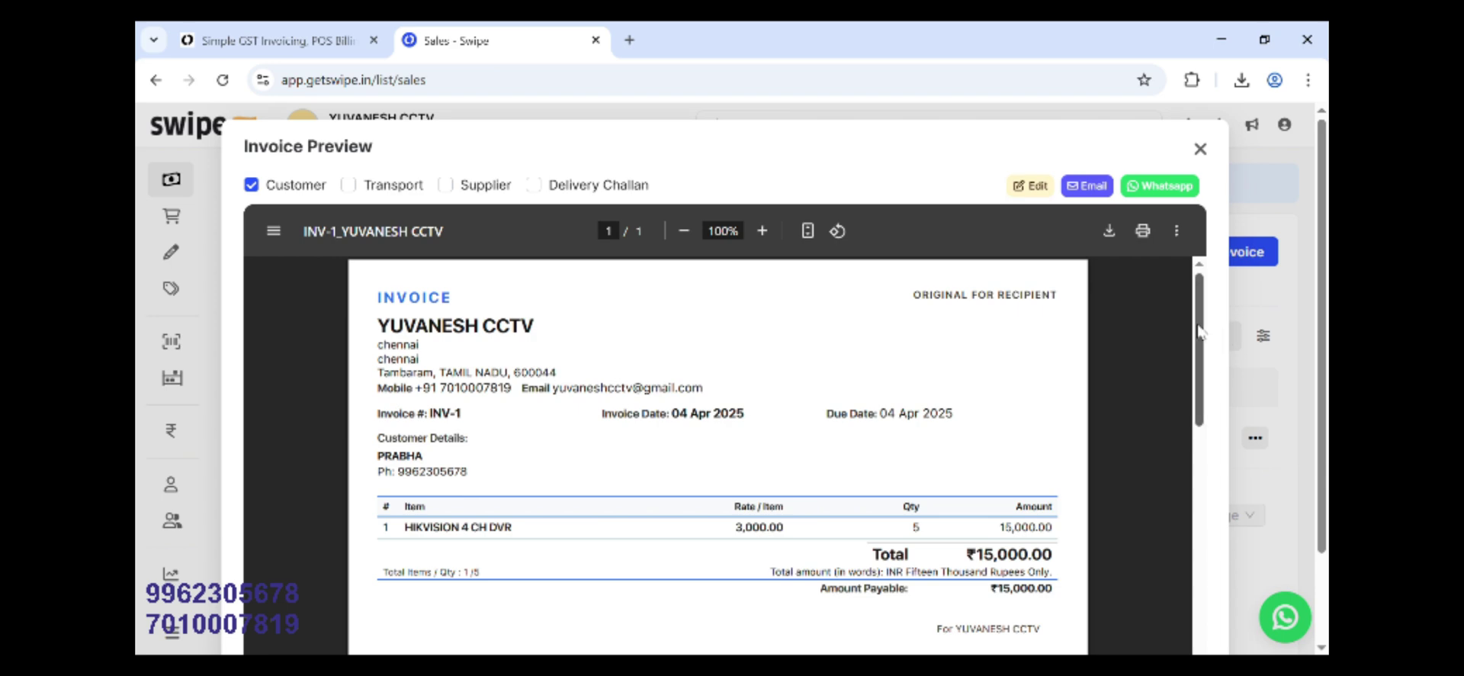
drag(1198, 330, 1193, 305)
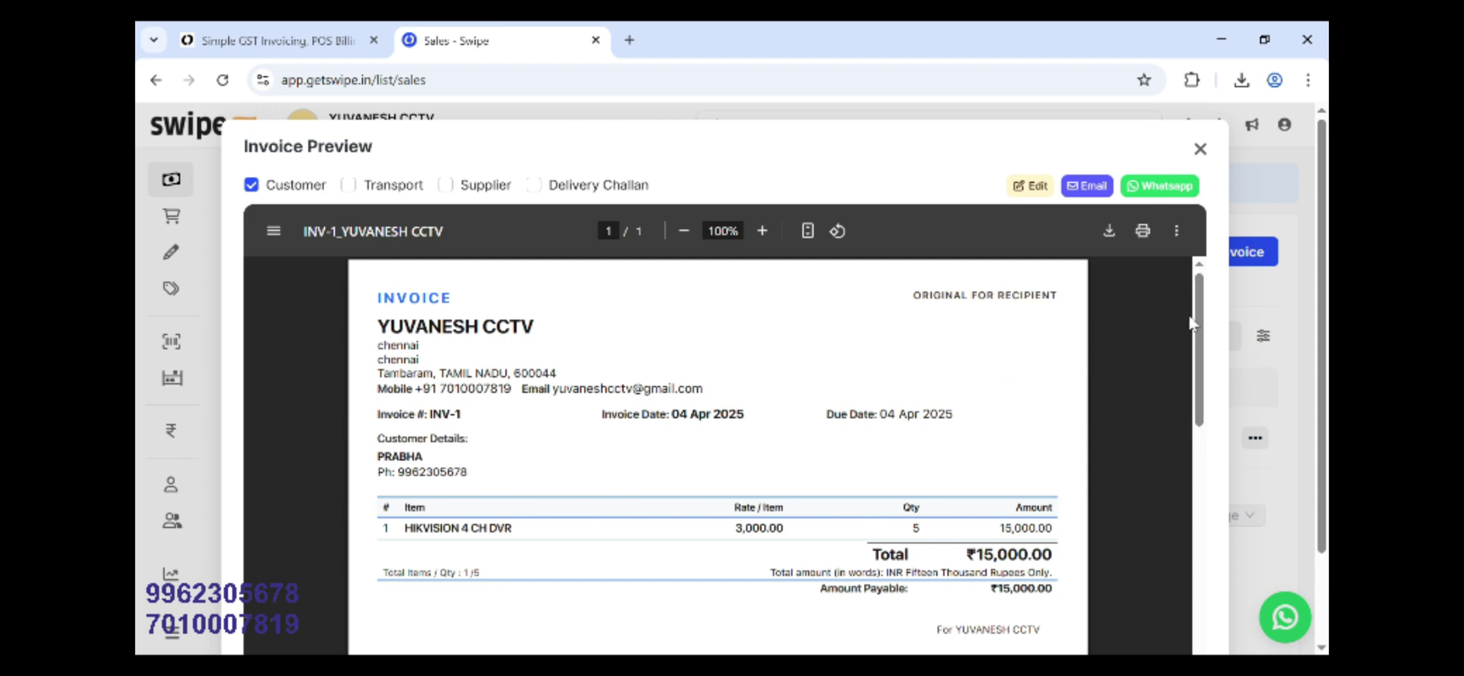
click(1200, 148)
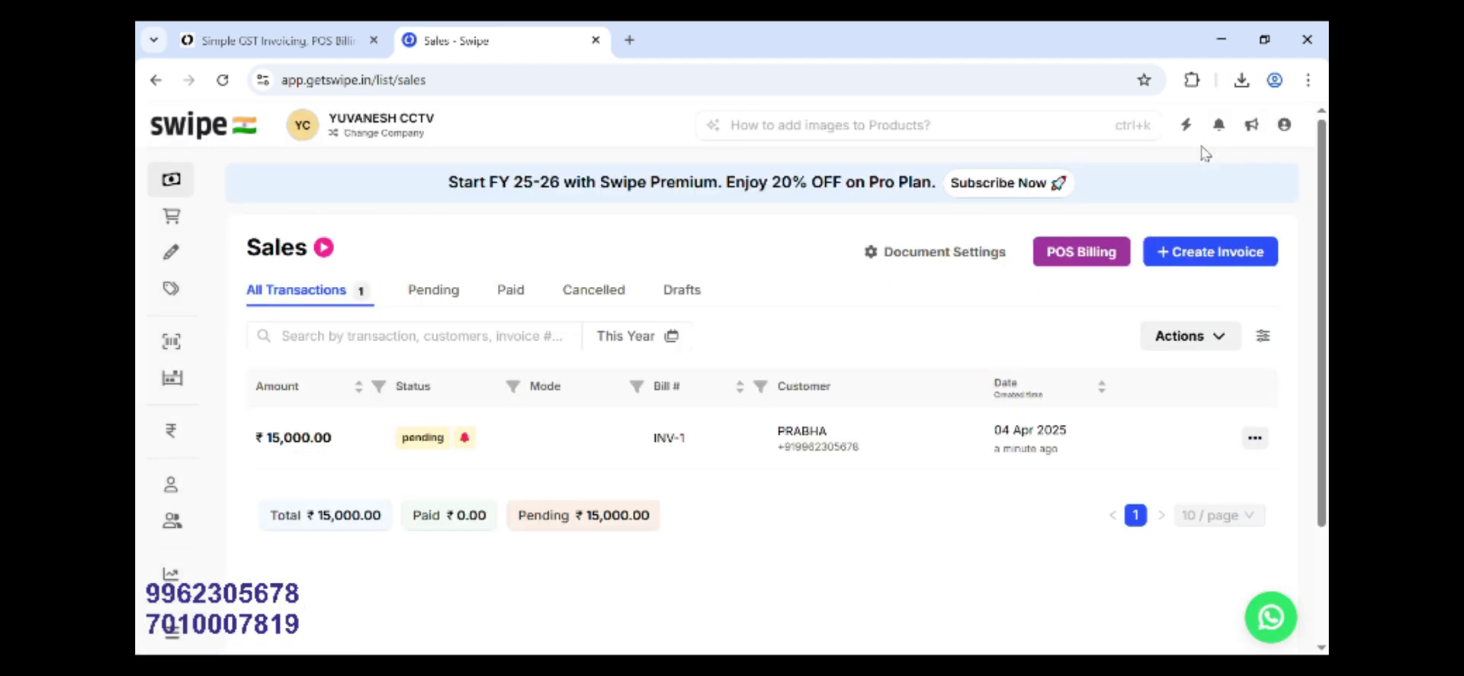
click(957, 258)
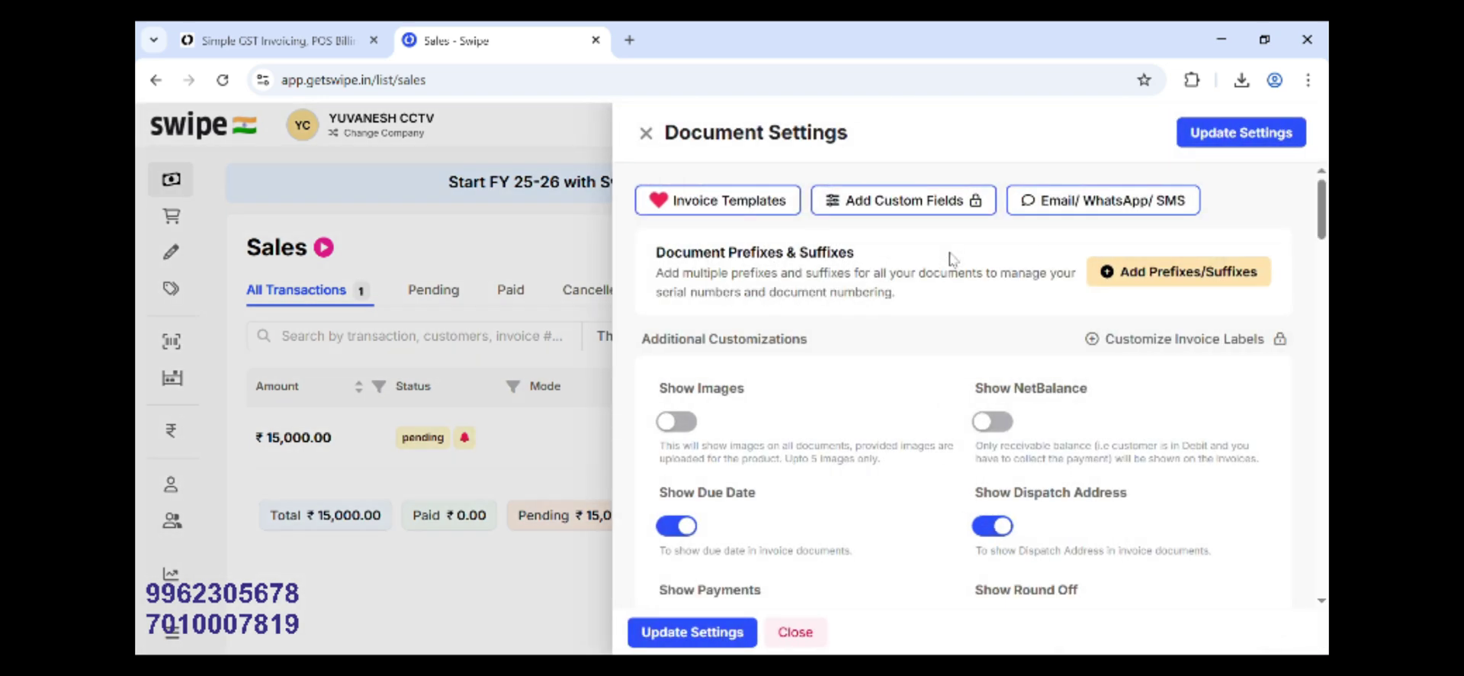
- Switch the invoice template from Modern to Vintage in Document Settings and return to Sales
click(749, 205)
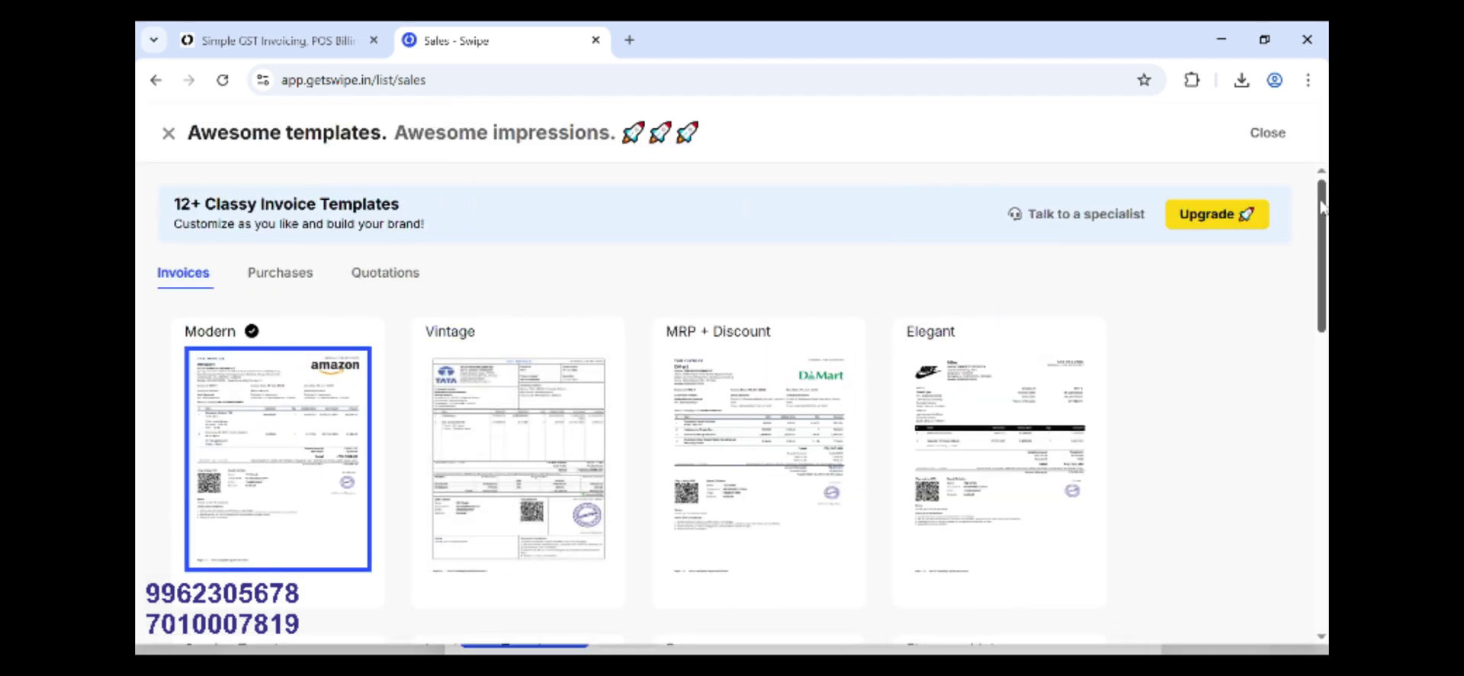
drag(1323, 206, 1294, 225)
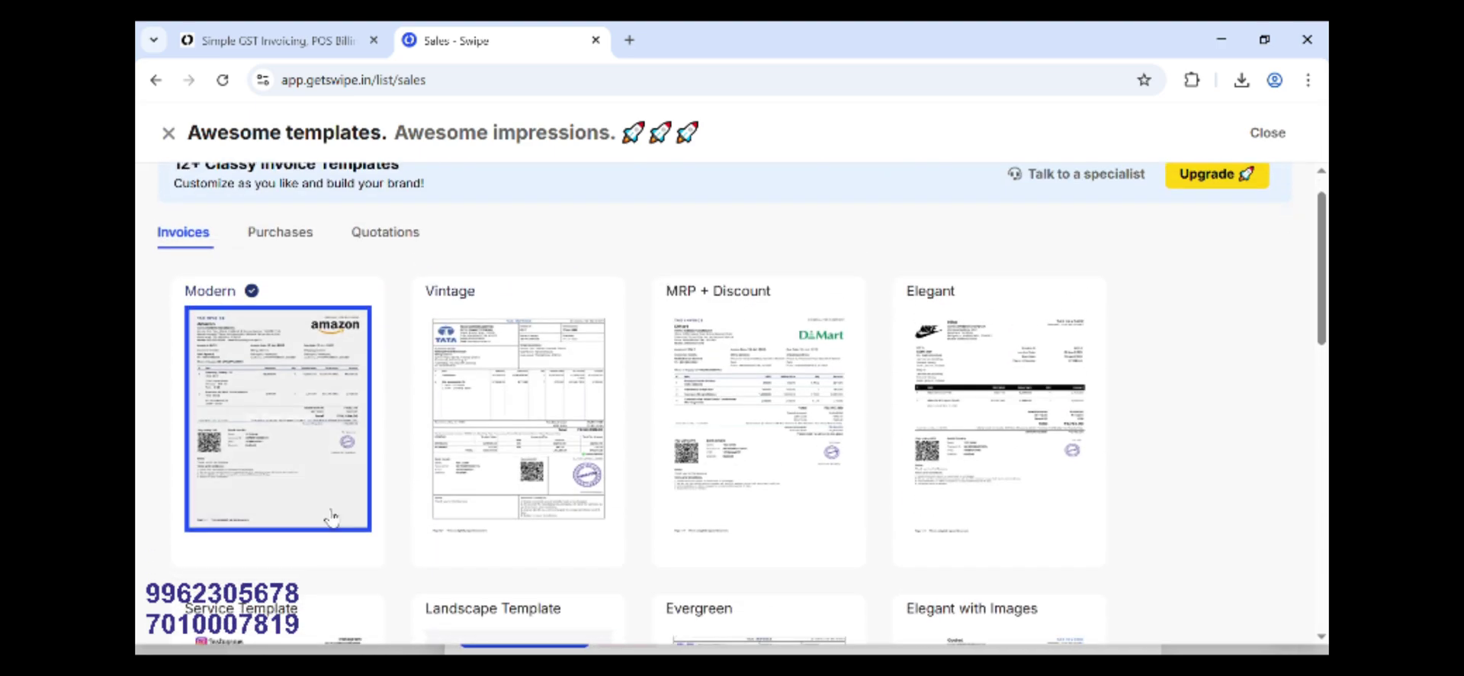
click(470, 430)
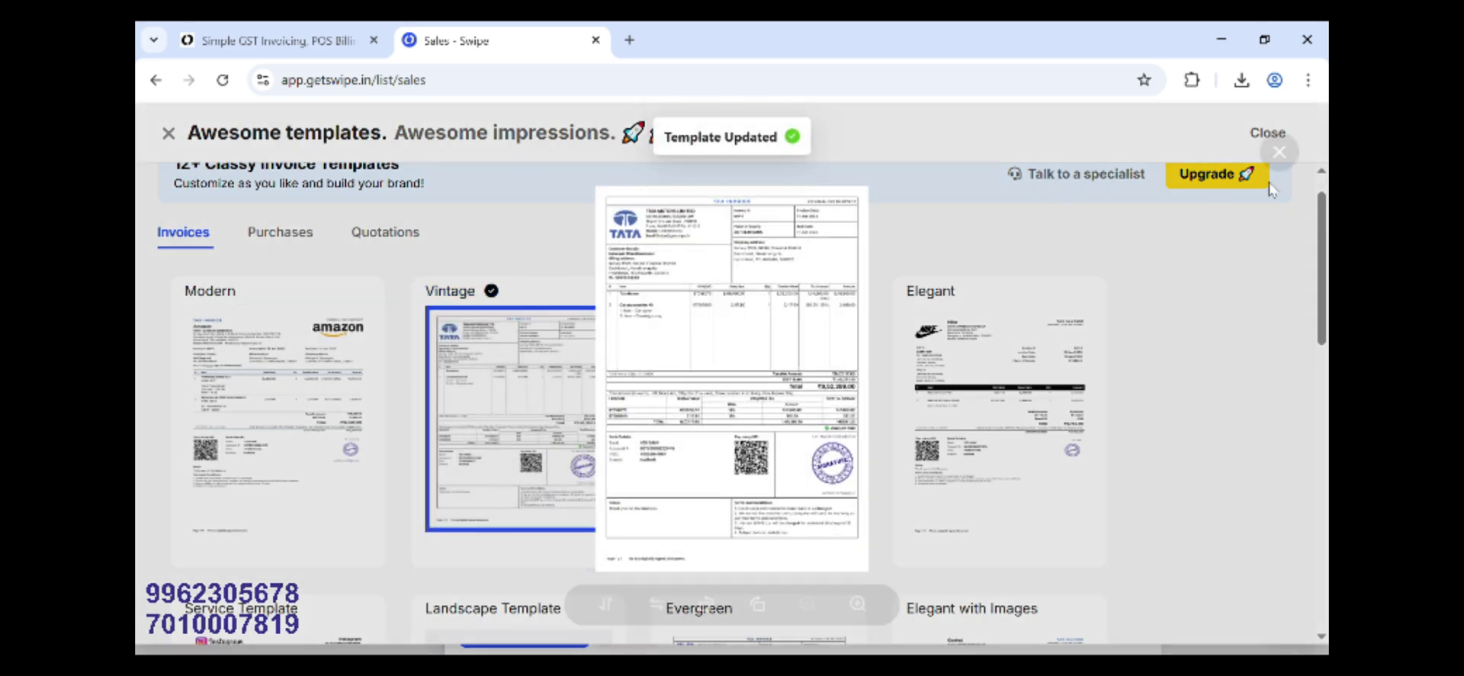
click(1279, 152)
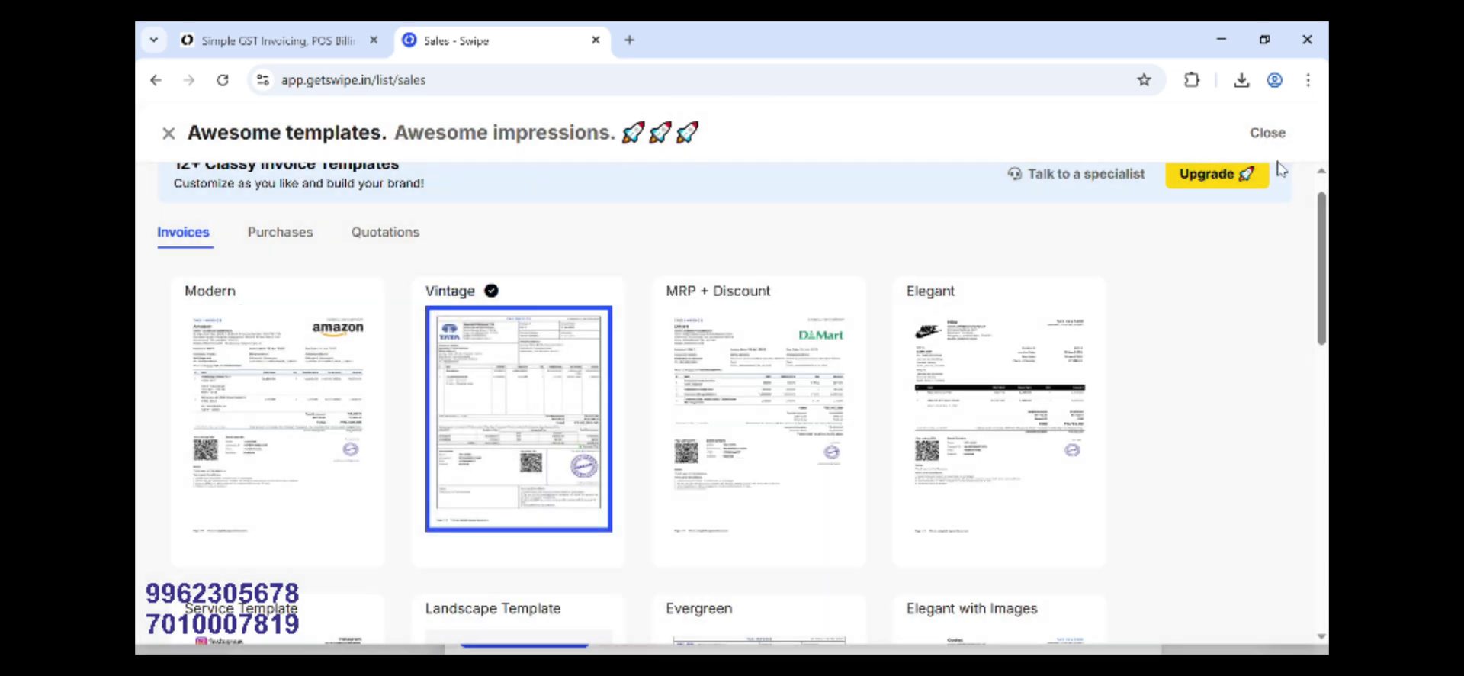
click(1267, 133)
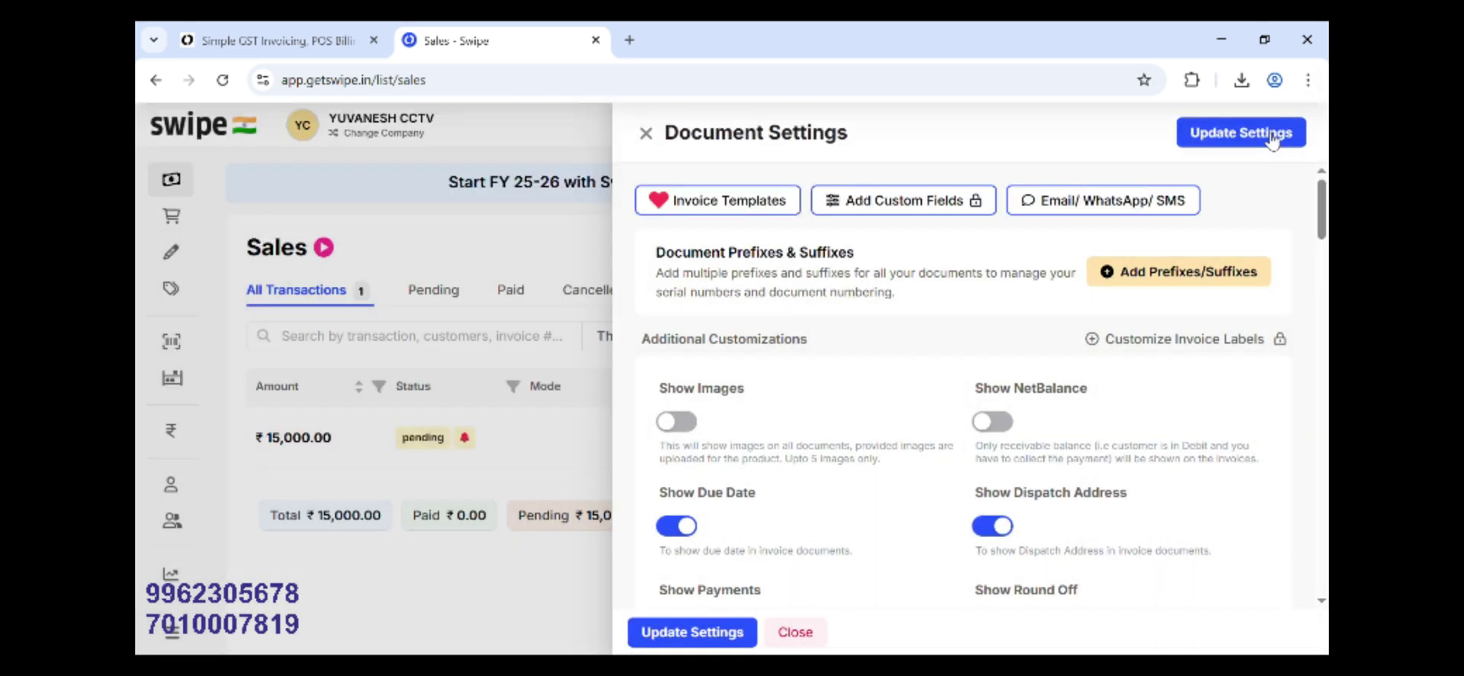
click(647, 135)
- Preview invoice INV-1 in the Vintage template, then close the preview
mouse_move(1243, 464)
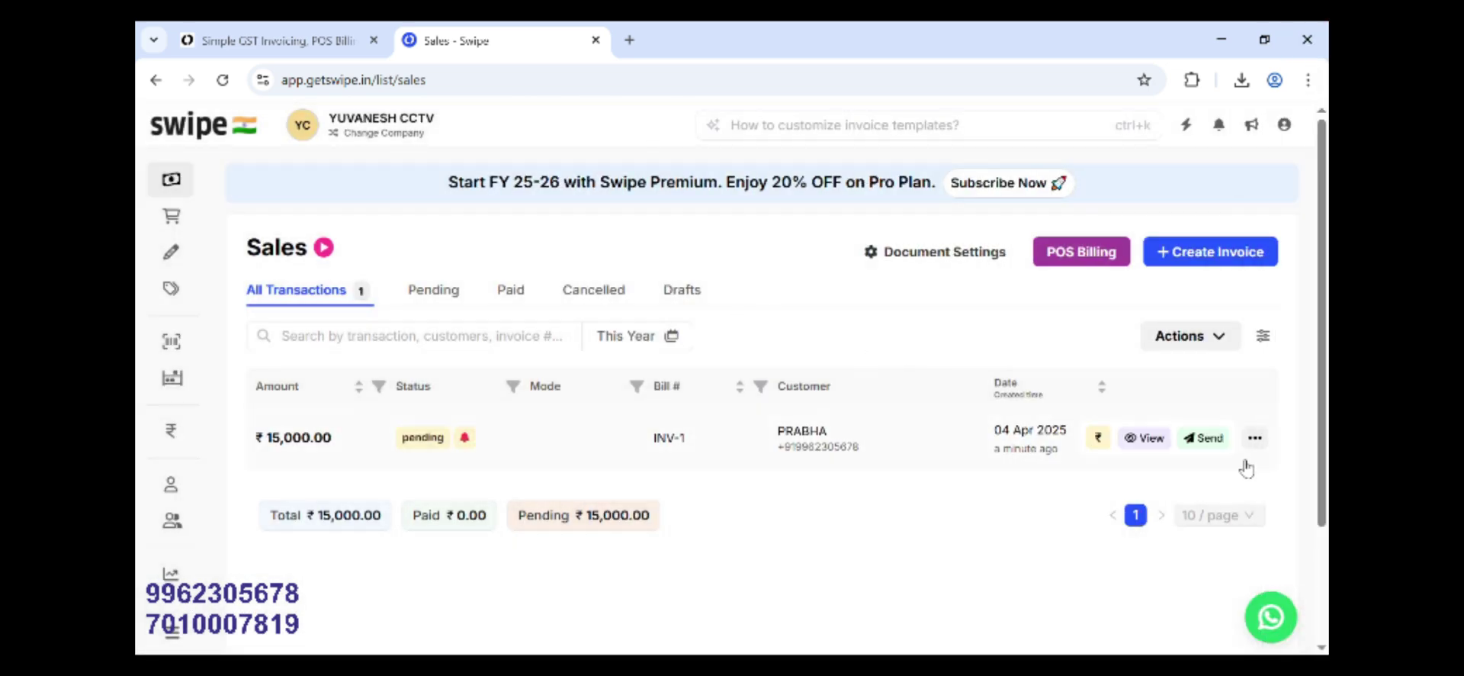
click(1148, 438)
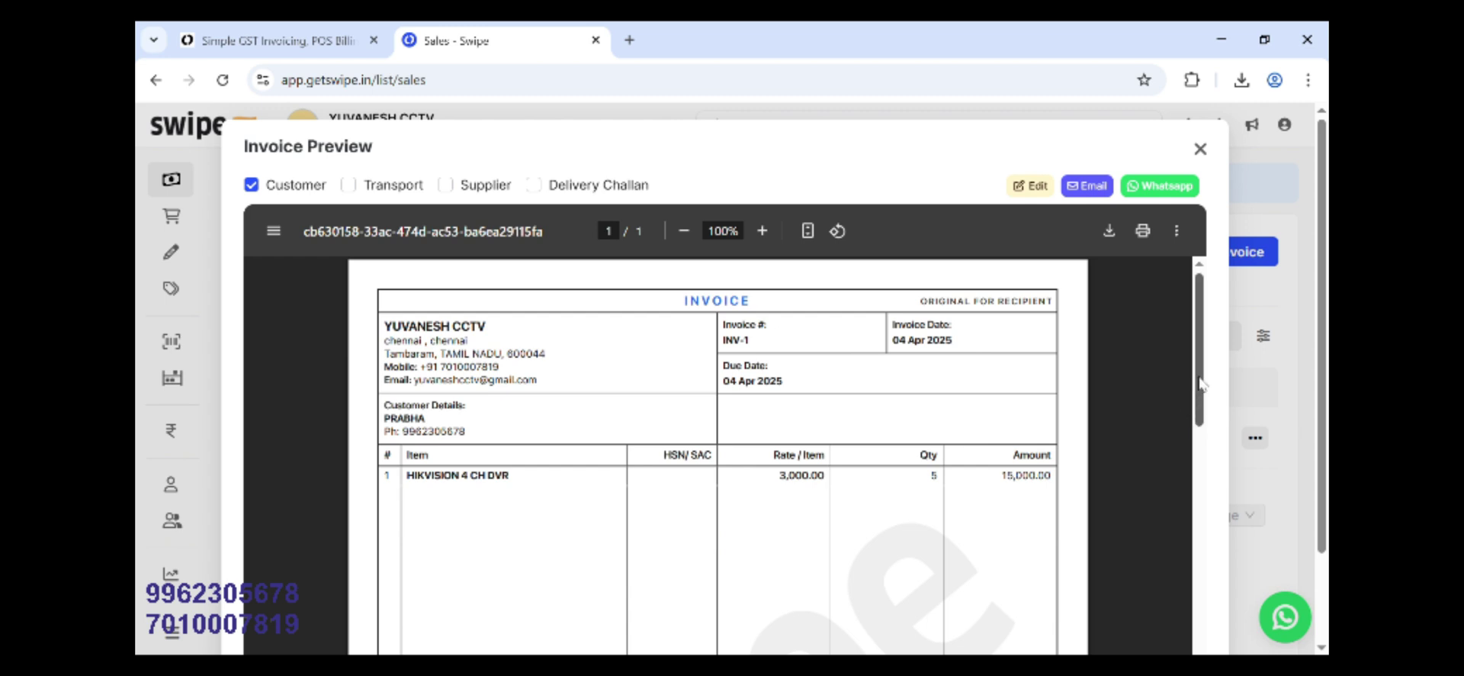
mouse_move(1199, 384)
mouse_down()
mouse_move(1198, 564)
mouse_move(1182, 390)
mouse_up()
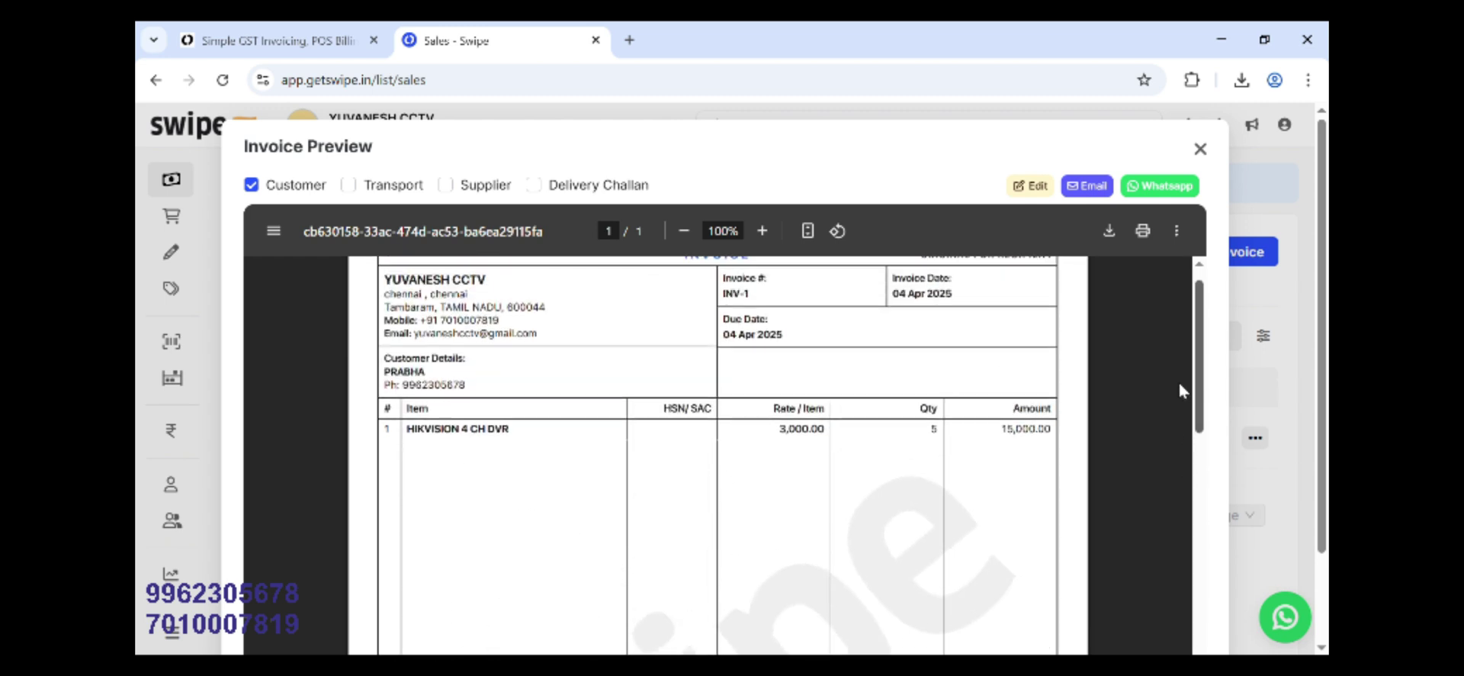
scroll(1180, 390, up, 1)
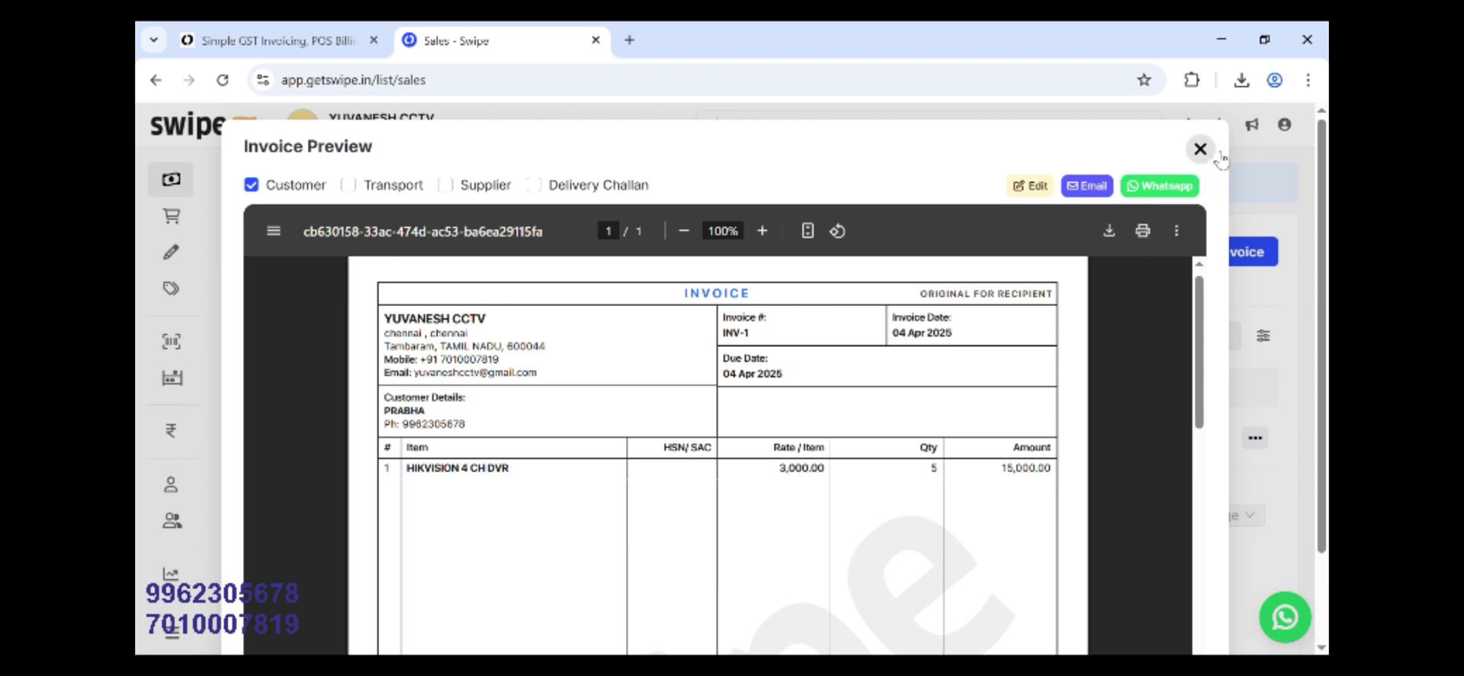
click(1202, 150)
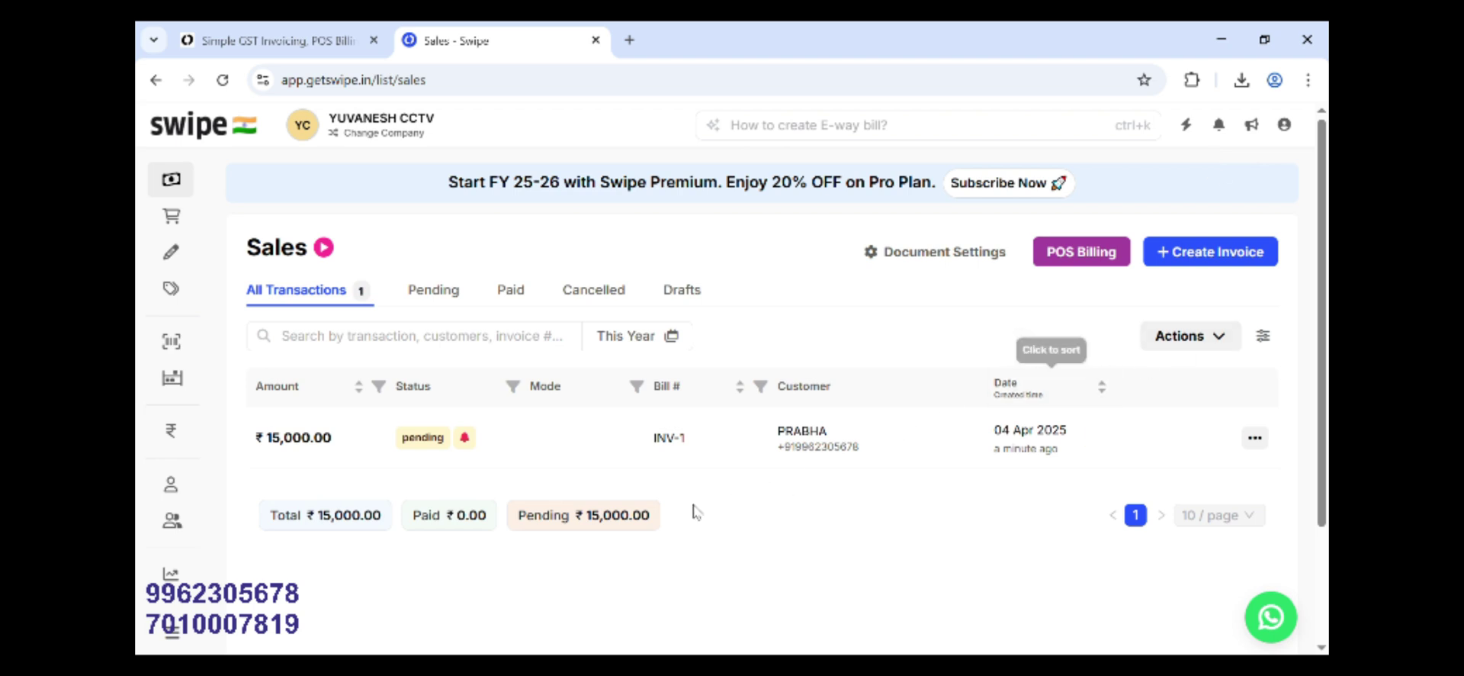
- Record a ₹15,000 Cash payment against INV-1
mouse_move(439, 442)
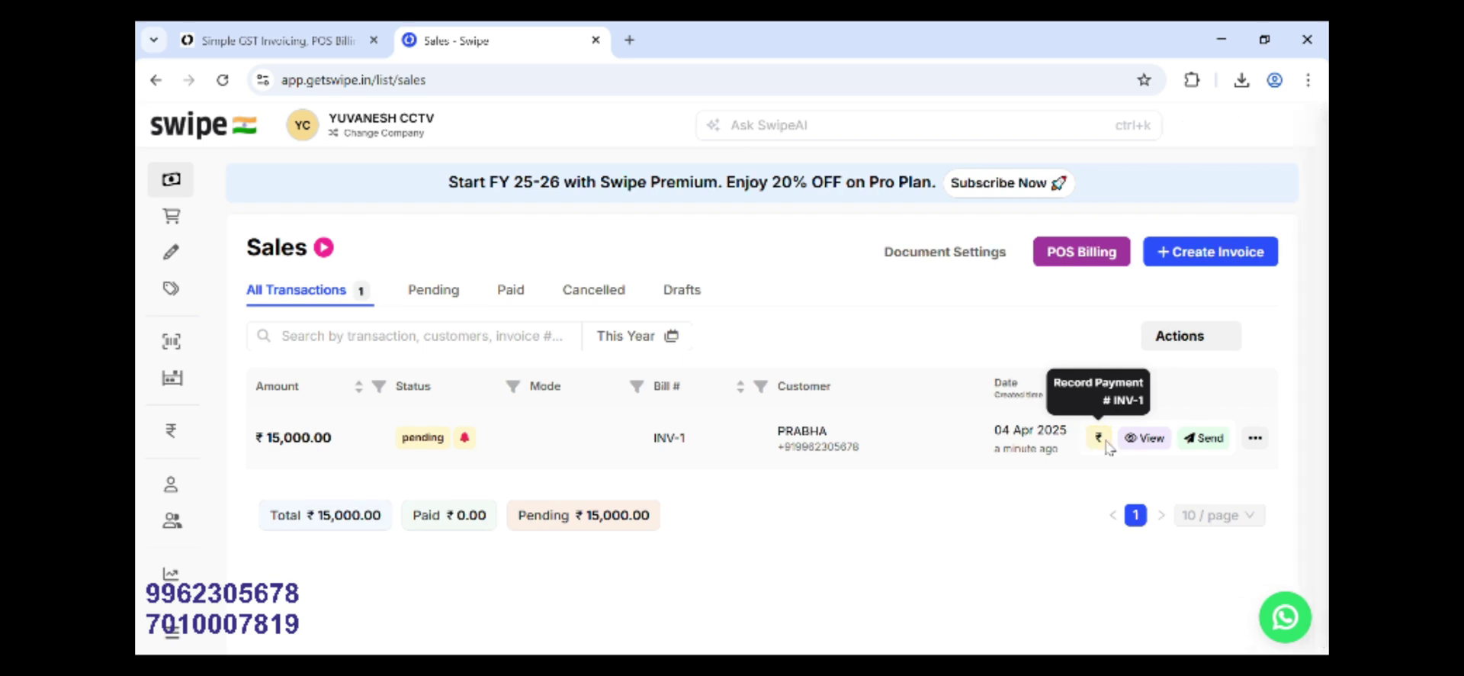
click(1107, 444)
click(758, 573)
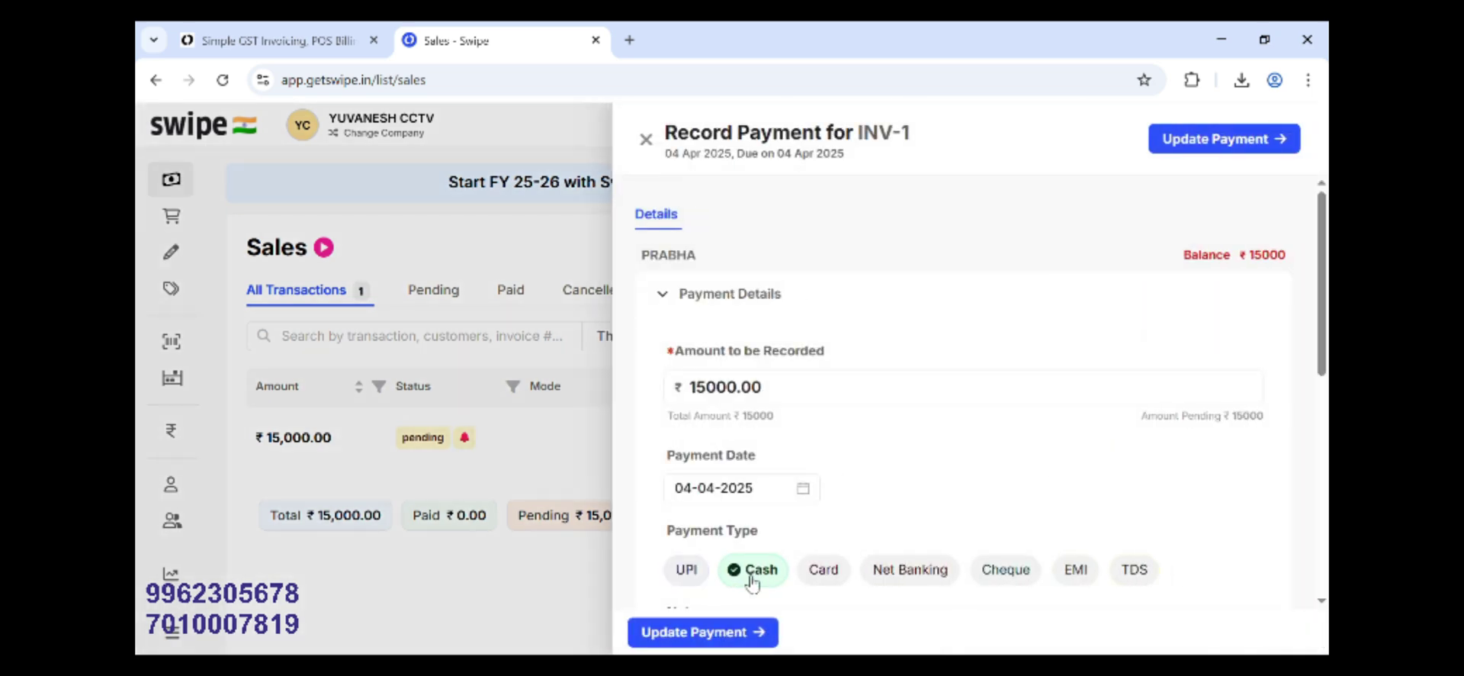
click(703, 633)
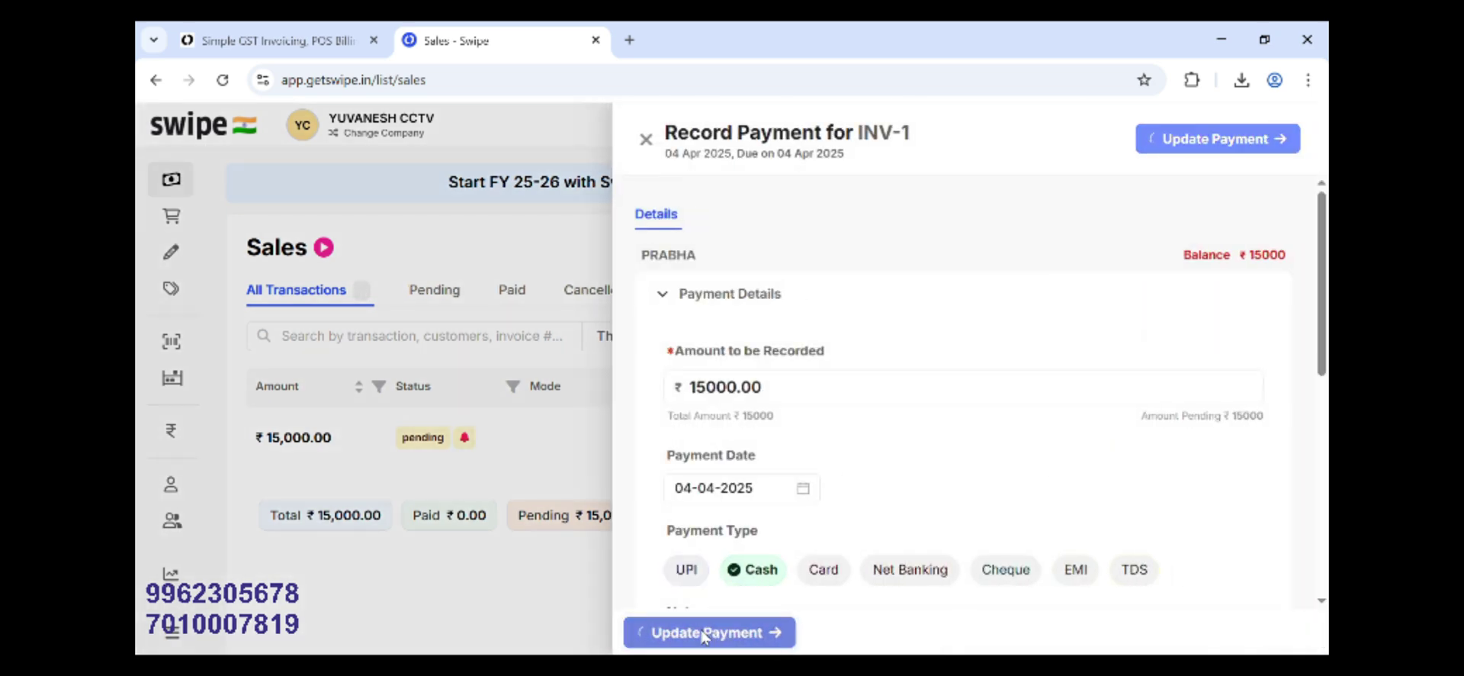